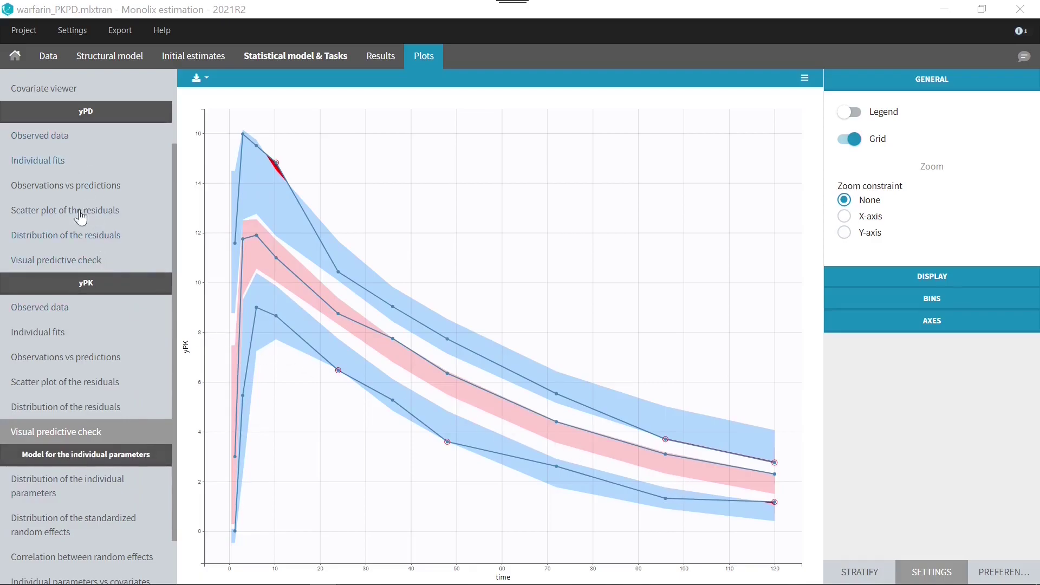
Show the yPD visual predictive check, and save and export the project to Simulx in a maximized window.
{"action": "left_click", "coordinate": [84, 263]}
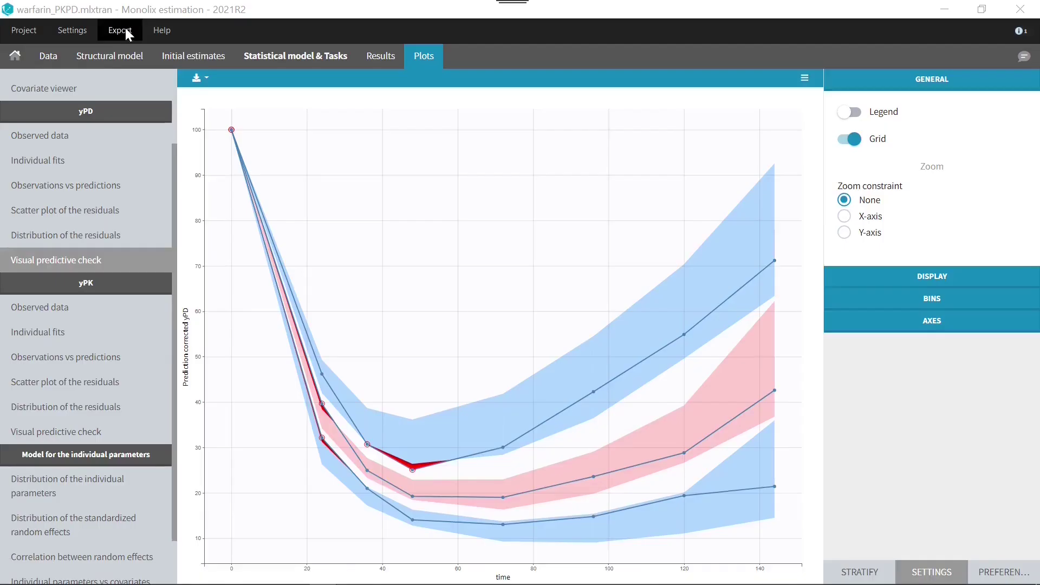
{"action": "left_click", "coordinate": [124, 31]}
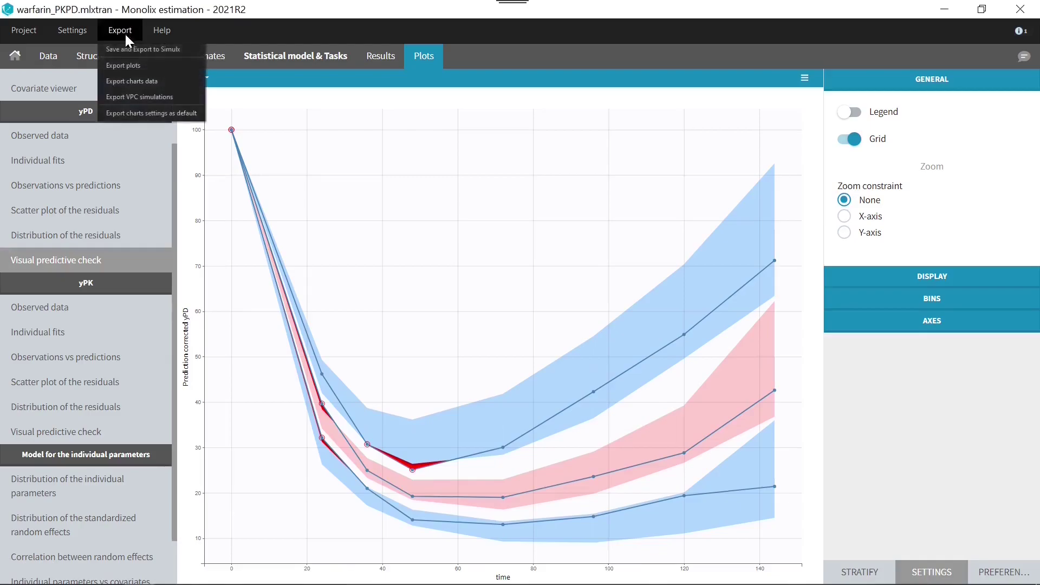
{"action": "left_click", "coordinate": [126, 48]}
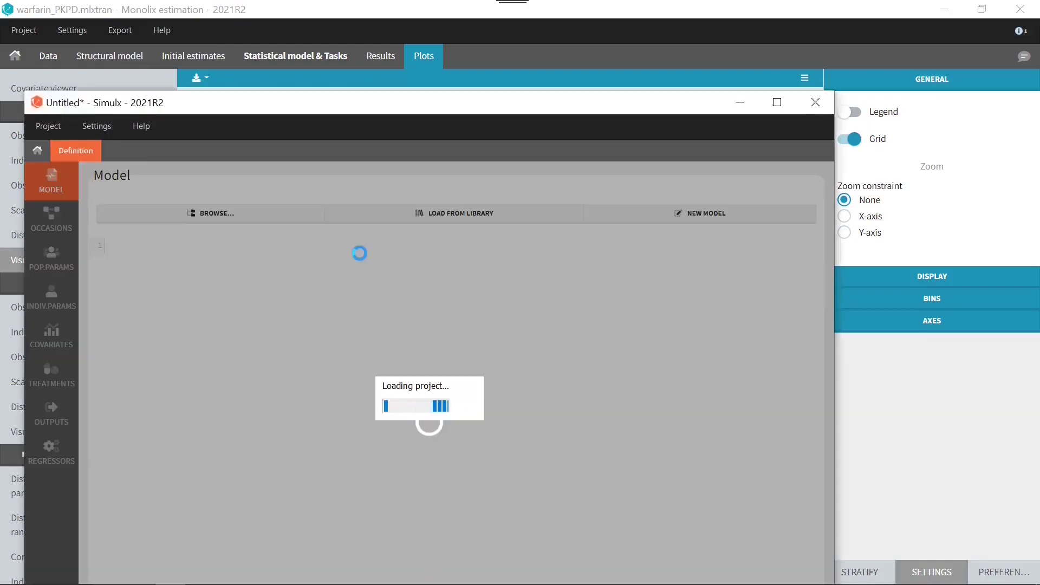
{"action": "left_click", "coordinate": [777, 102]}
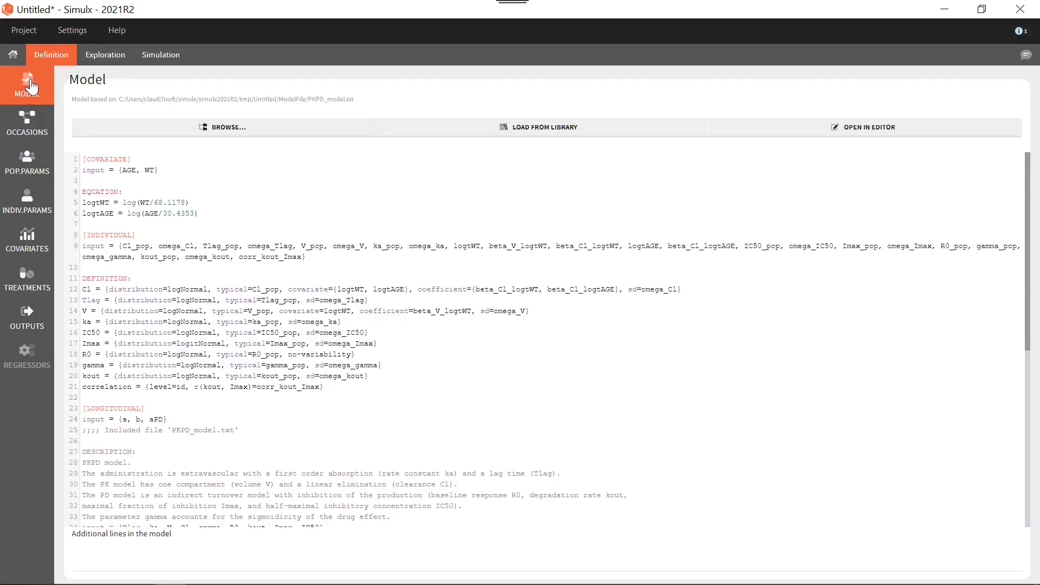
Review the imported population parameters, individual parameters, covariates, treatments and outputs in the project definition.
{"action": "left_click", "coordinate": [33, 176]}
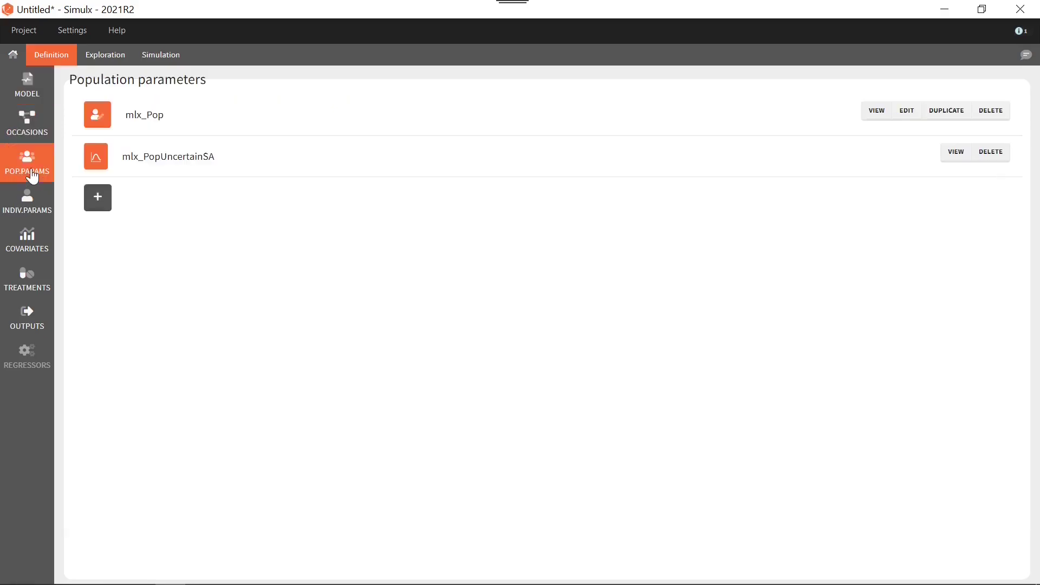
{"action": "left_click", "coordinate": [36, 212]}
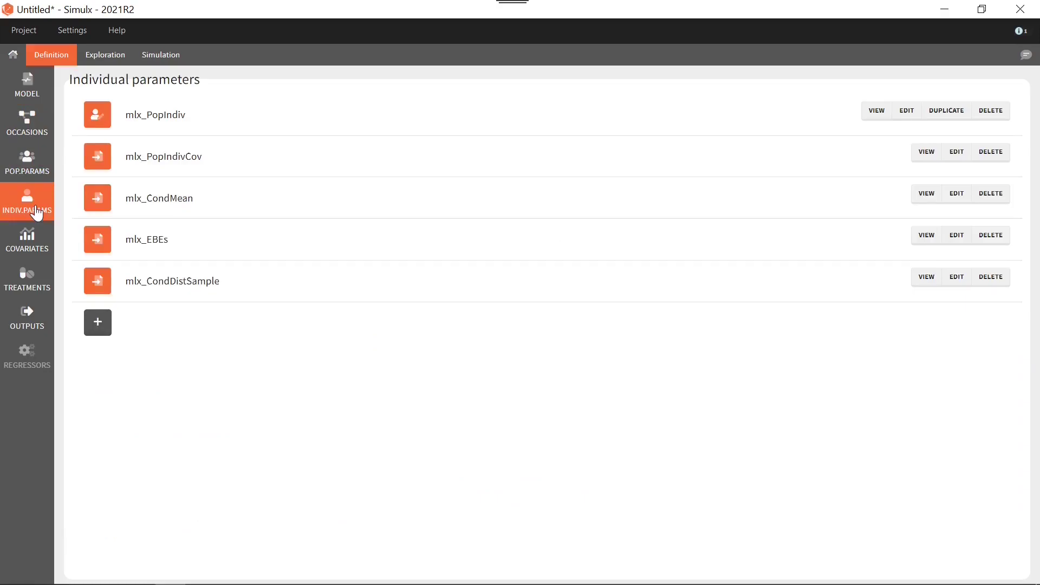
{"action": "left_click", "coordinate": [36, 238]}
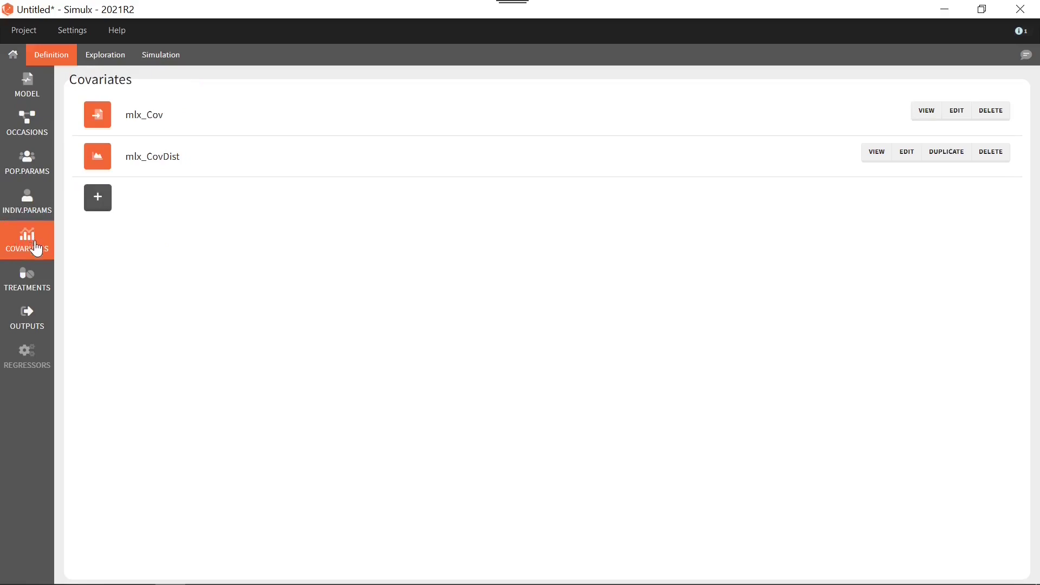
{"action": "left_click", "coordinate": [43, 285]}
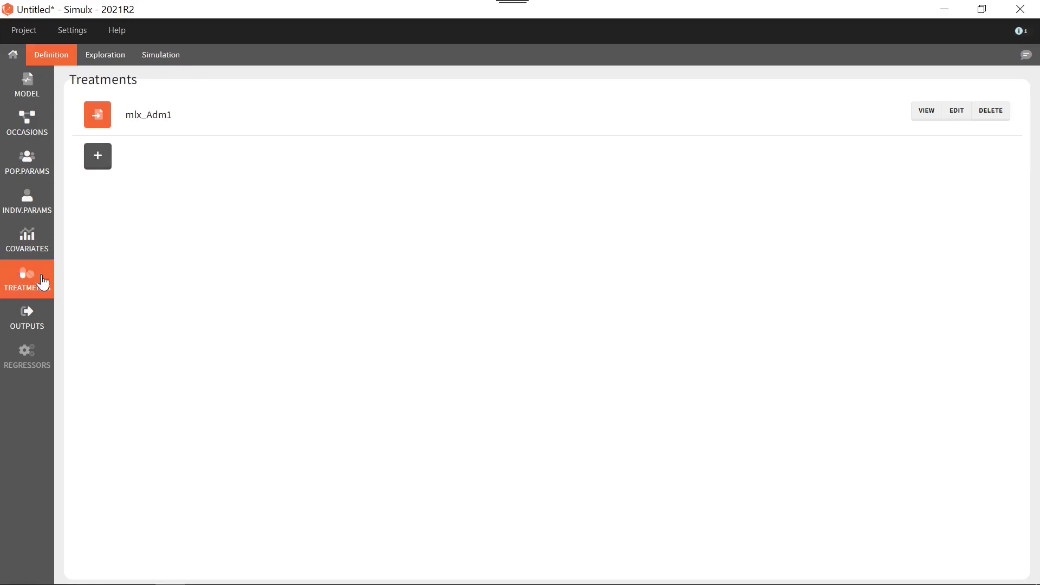
{"action": "left_click", "coordinate": [37, 322]}
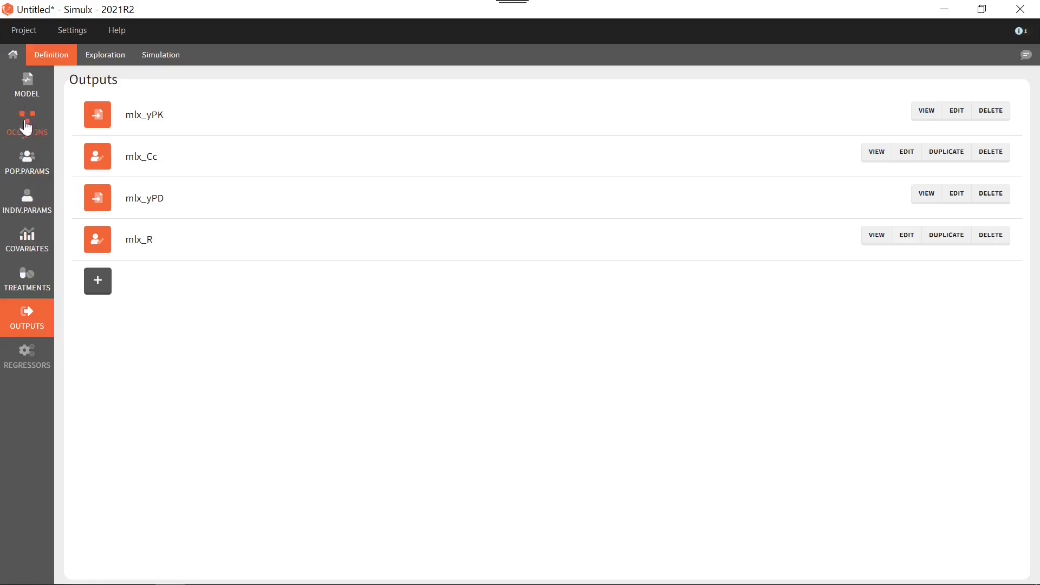
Start a new treatment with a regular schedule, interdose interval 24, 10 doses and amount 1.
{"action": "left_click", "coordinate": [30, 270]}
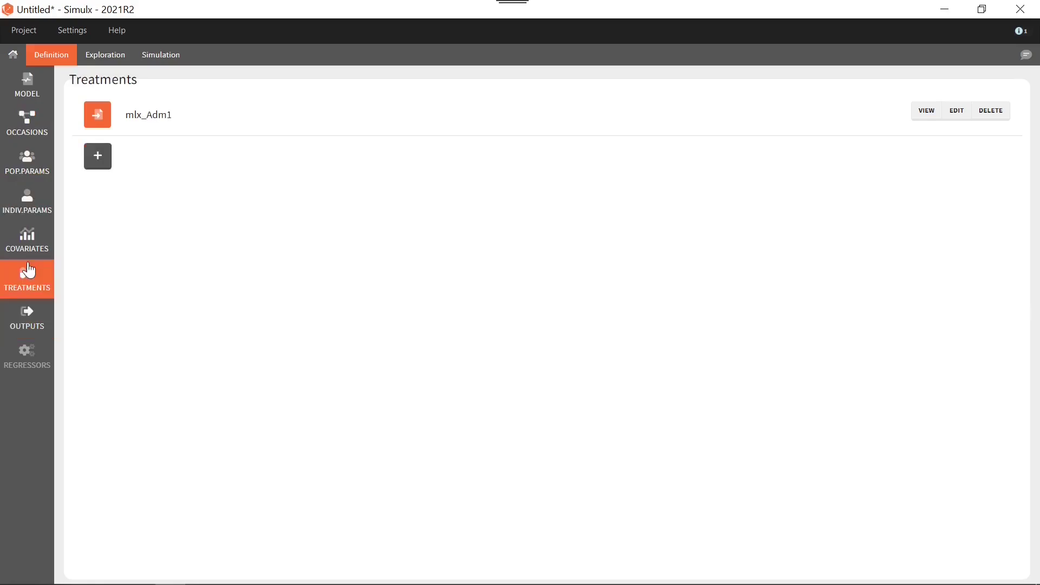
{"action": "left_click", "coordinate": [100, 165]}
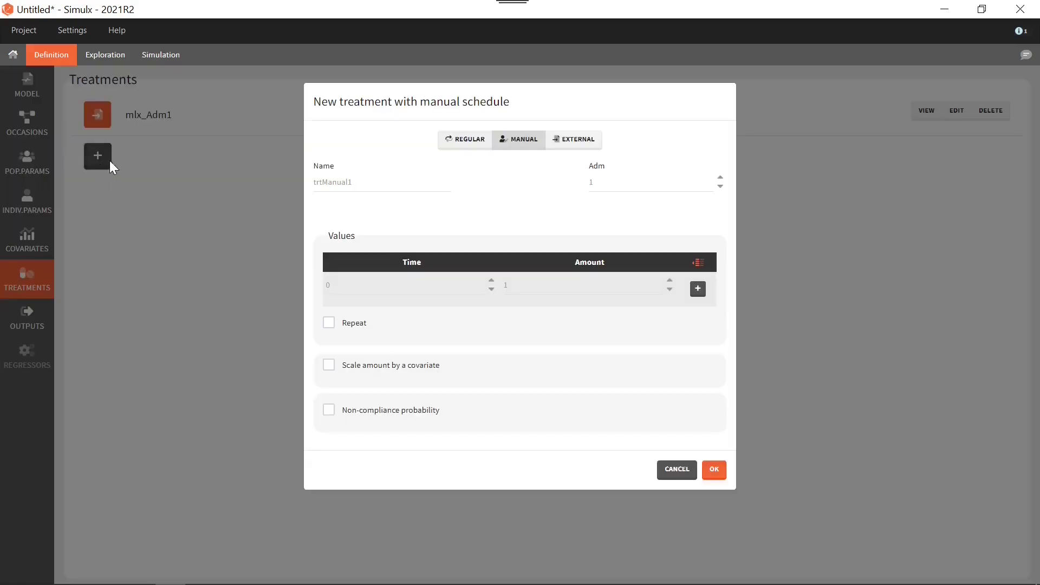
{"action": "left_click", "coordinate": [465, 143]}
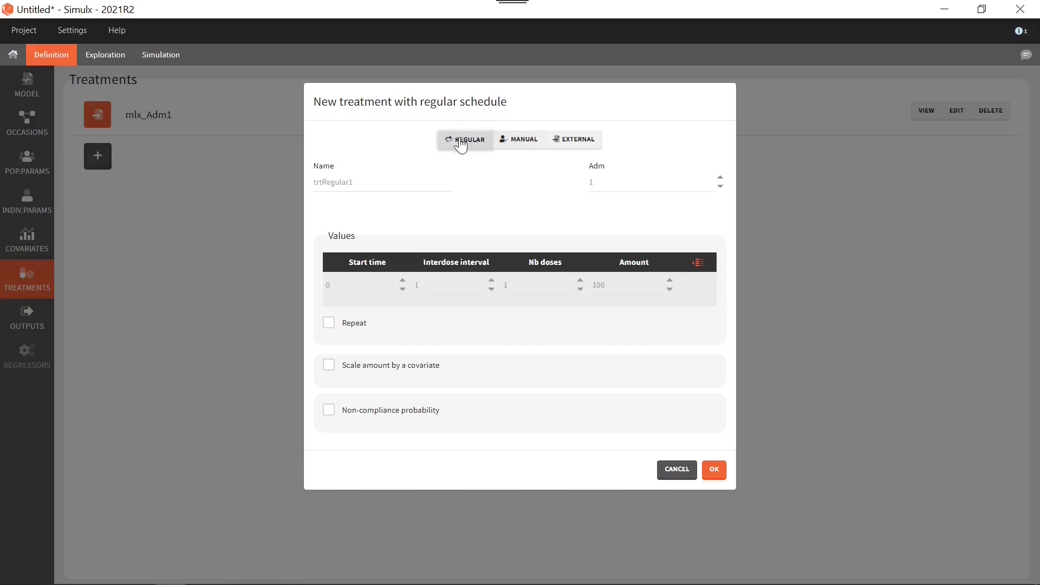
{"action": "double_click", "coordinate": [417, 285]}
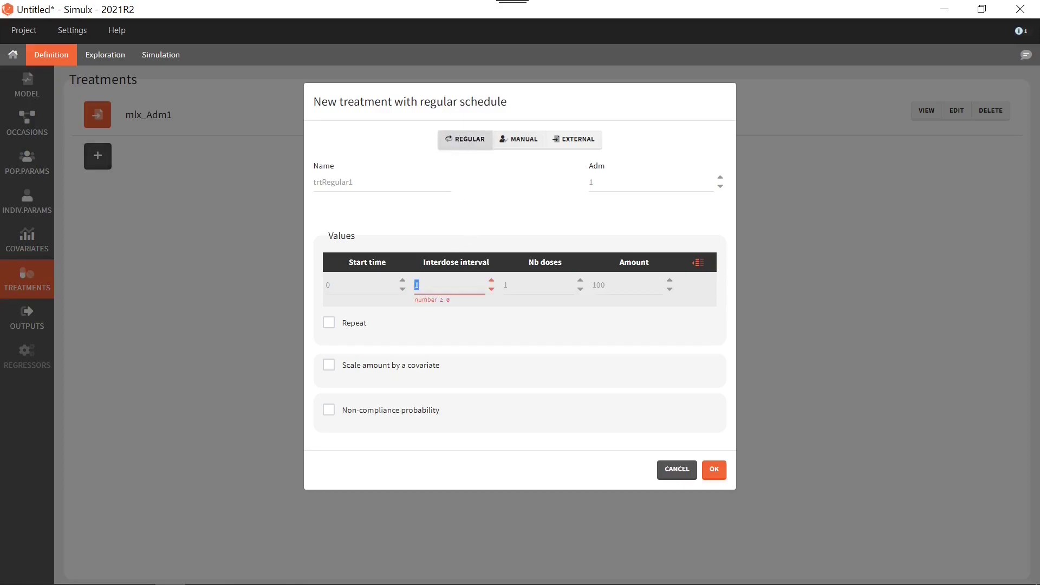
{"action": "type", "text": "24"}
{"action": "double_click", "coordinate": [598, 285]}
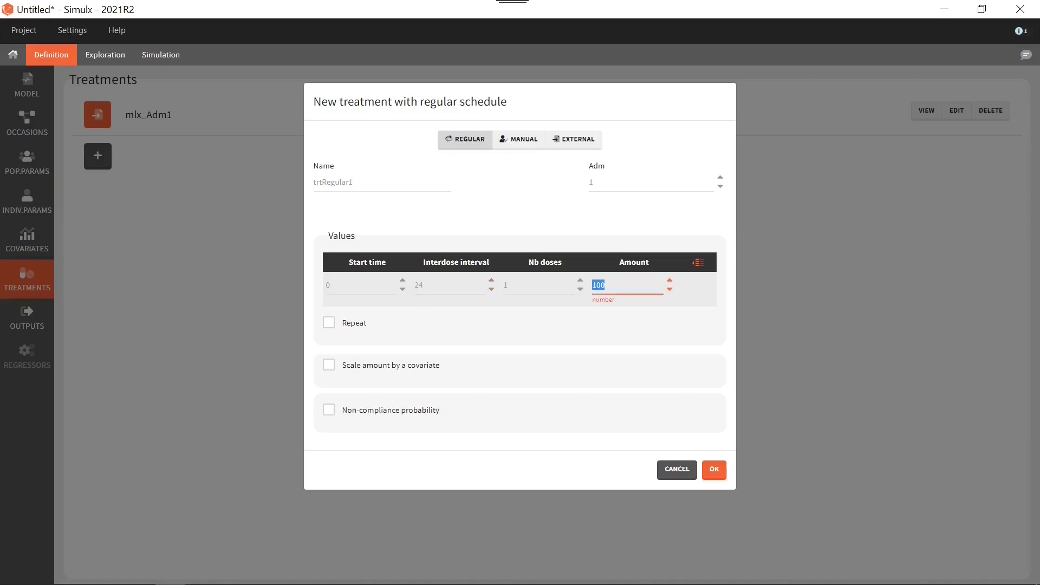
{"action": "type", "text": "1"}
{"action": "left_click", "coordinate": [626, 317]}
{"action": "double_click", "coordinate": [536, 285]}
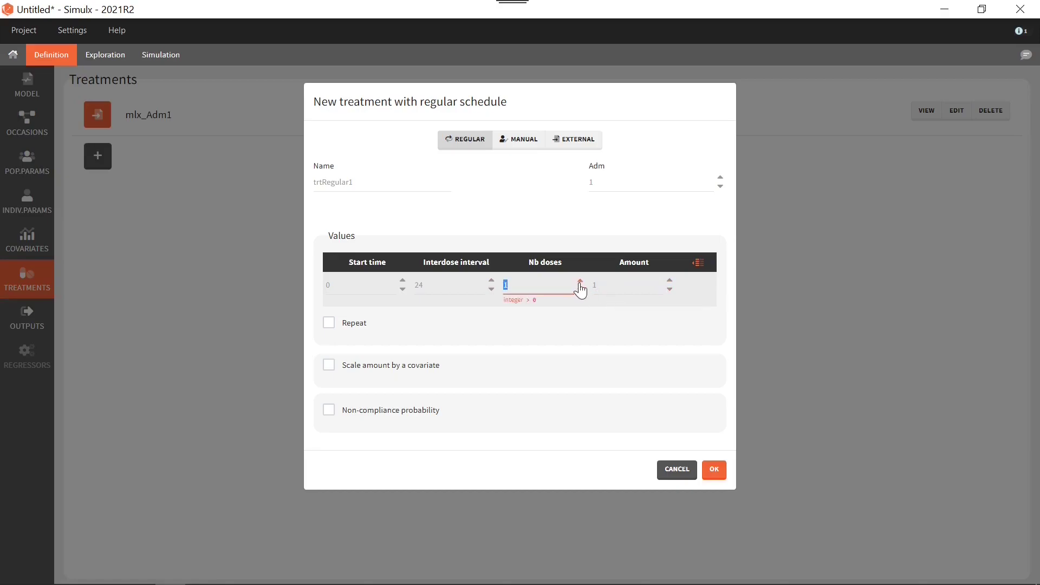
{"action": "type", "text": "10"}
{"action": "left_click", "coordinate": [578, 225]}
Name the new regular treatment 1mg_OD and save it.
{"action": "double_click", "coordinate": [333, 182]}
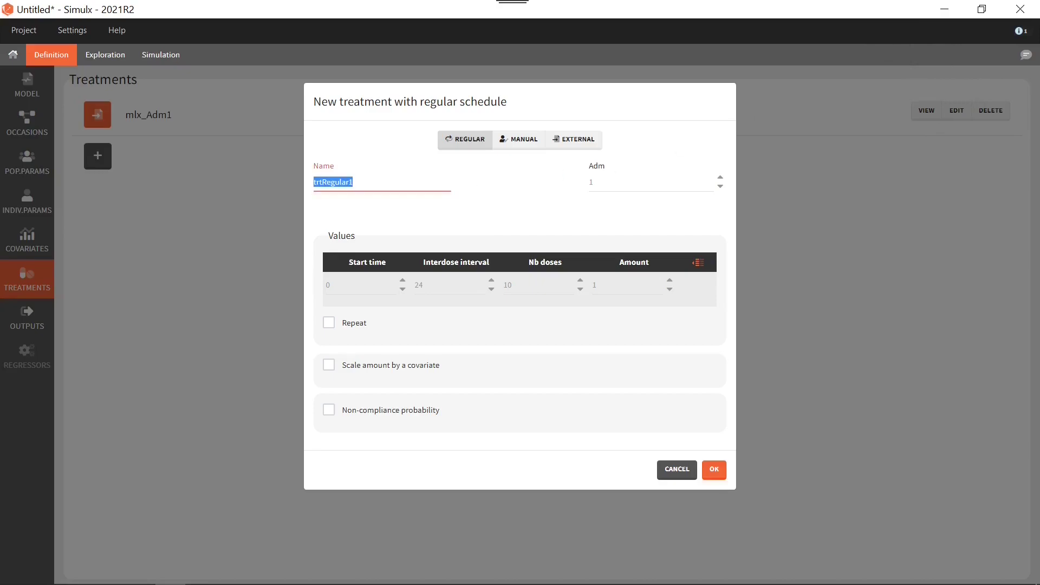
{"action": "type", "text": "1mg_OD"}
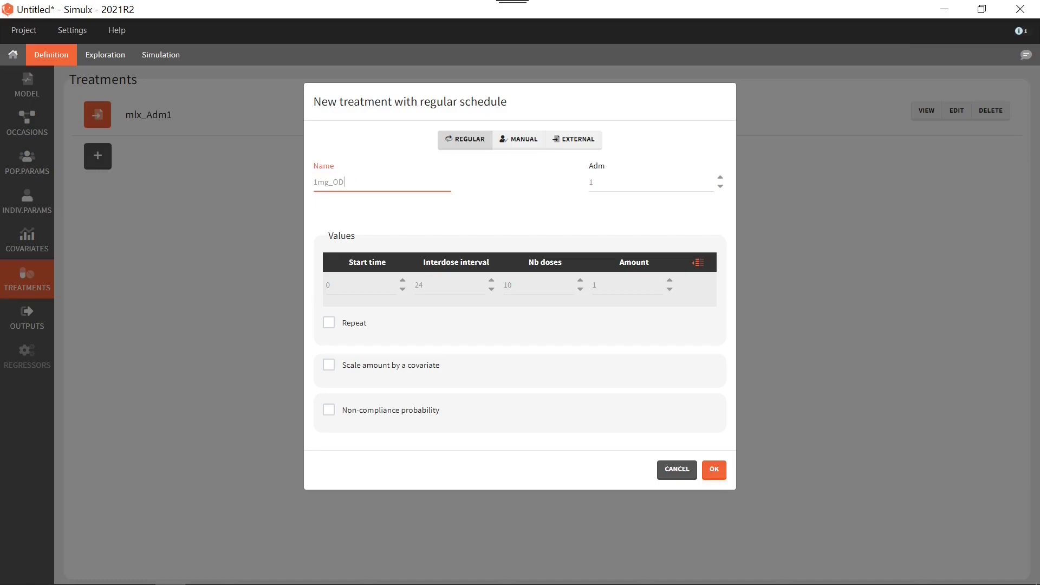
{"action": "left_click", "coordinate": [713, 470]}
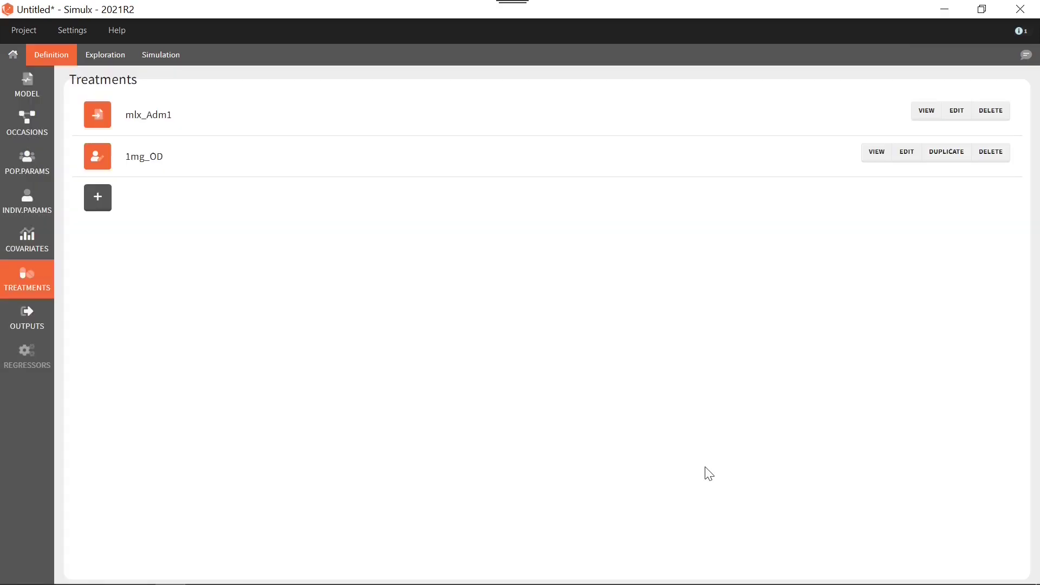
In the exploration, add a group with treatment 1mg_OD, remove the mlx_Cc output and apply the changes.
{"action": "left_click", "coordinate": [105, 59]}
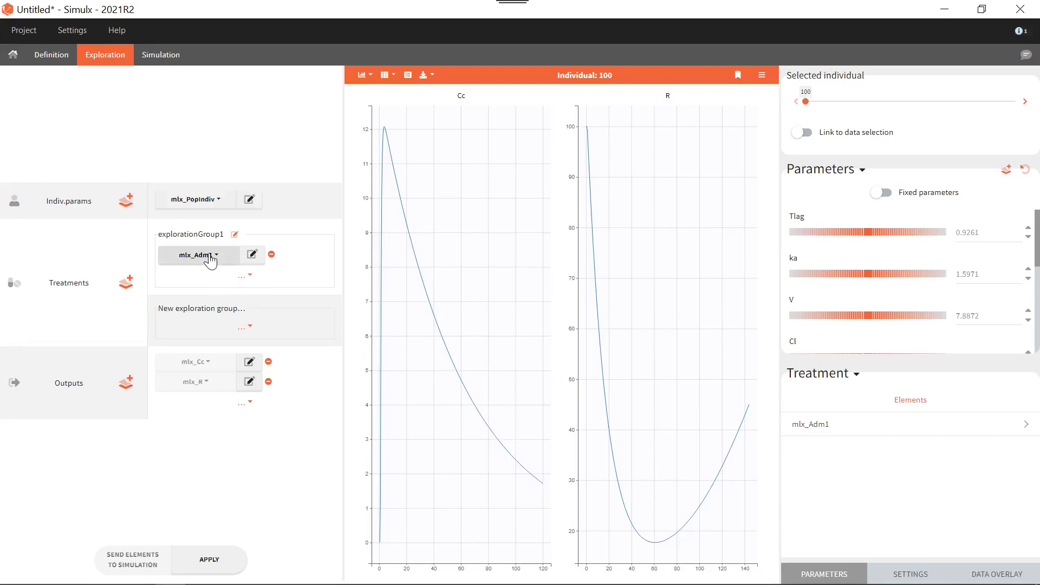
{"action": "left_click", "coordinate": [241, 328]}
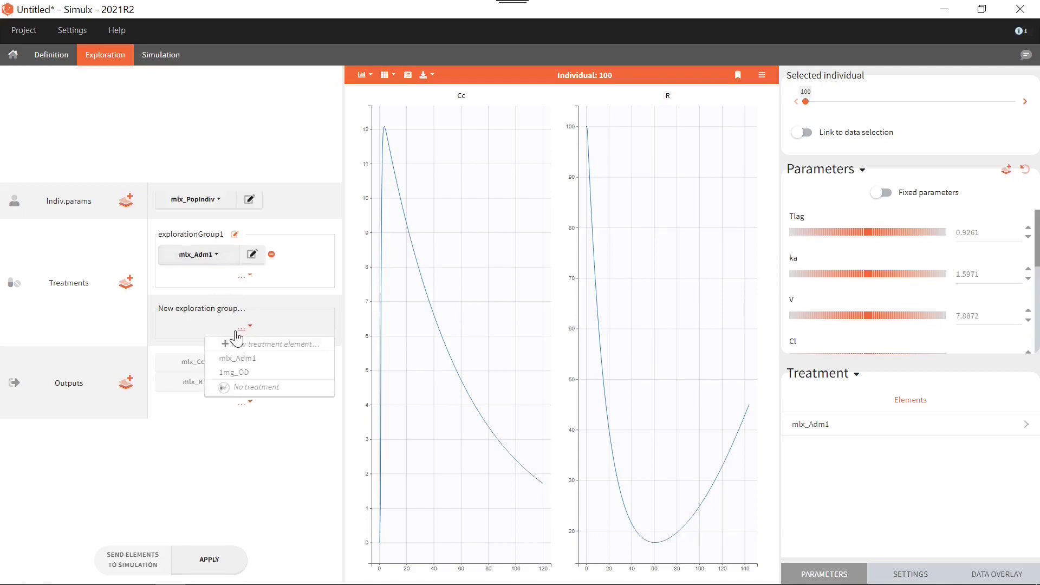
{"action": "left_click", "coordinate": [237, 373]}
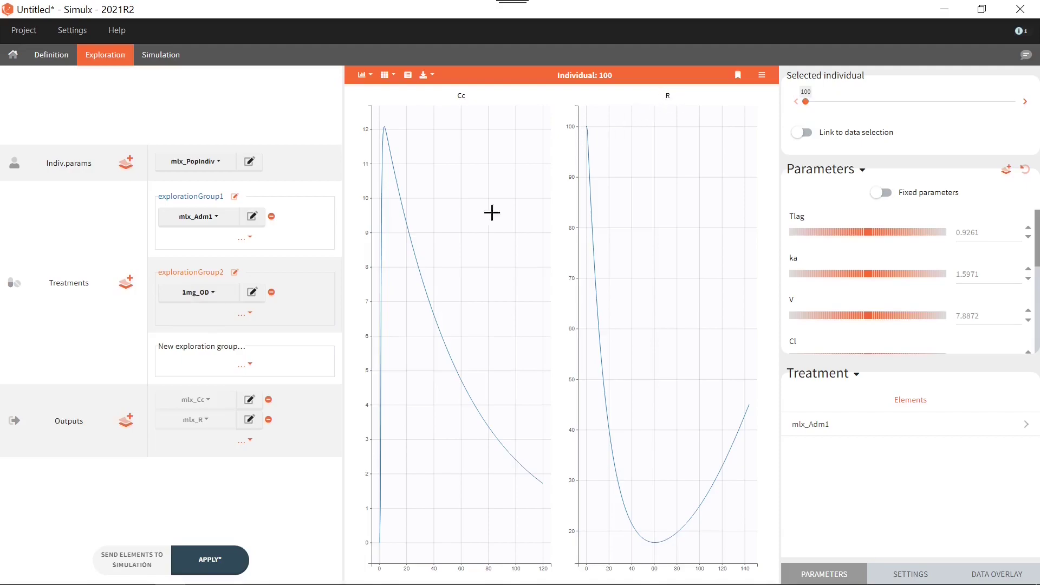
{"action": "left_click", "coordinate": [269, 400]}
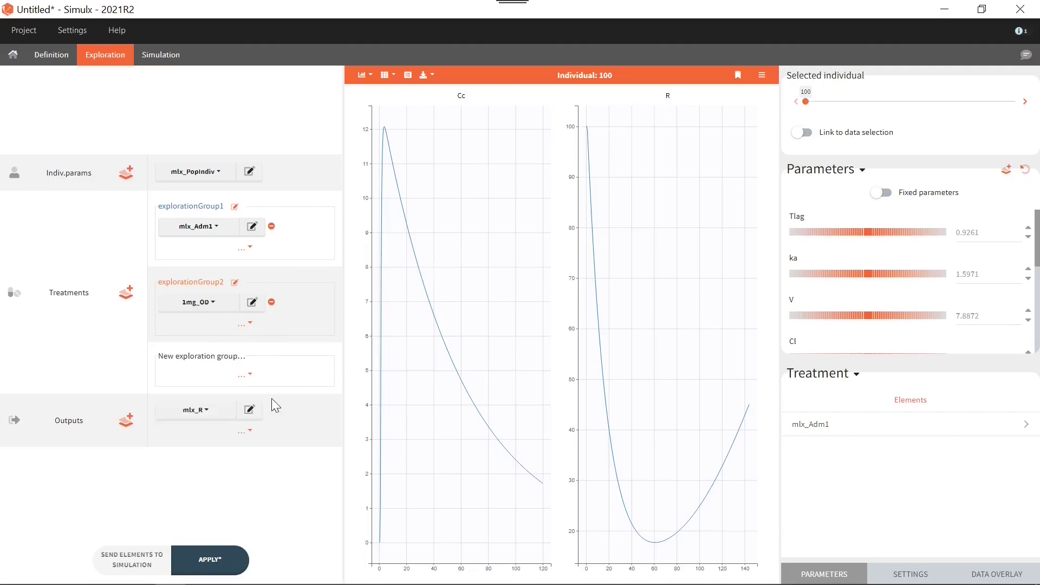
{"action": "left_click", "coordinate": [217, 569]}
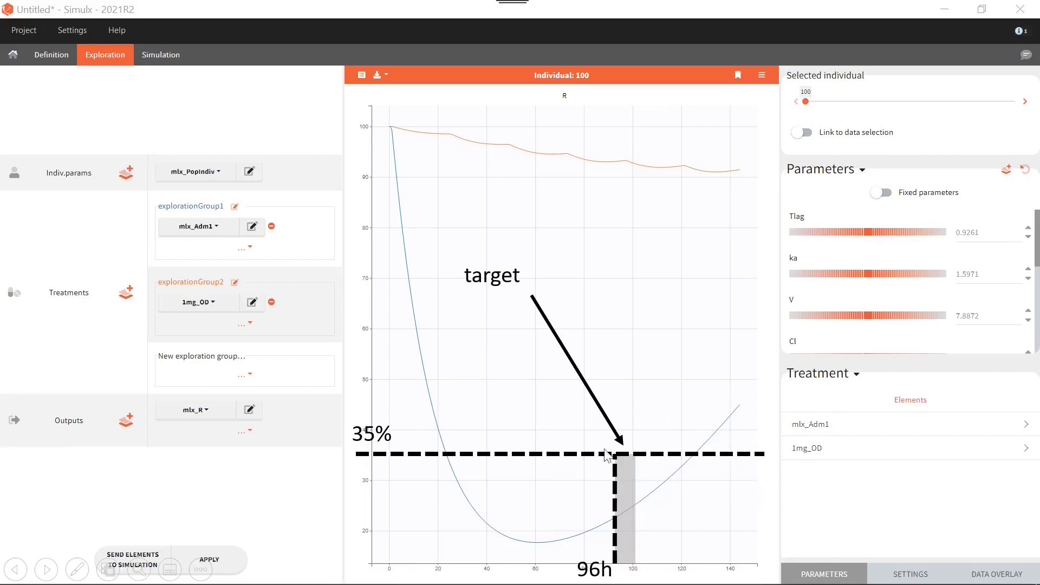
Set the final time of the mlx_R output to 96 and rerun the exploration.
{"action": "left_click", "coordinate": [249, 410]}
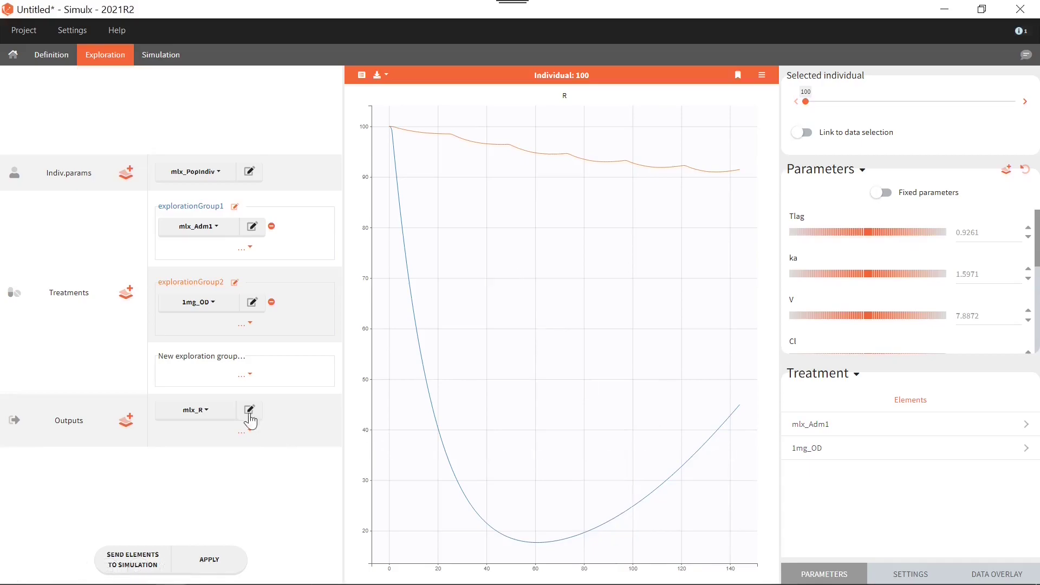
{"action": "double_click", "coordinate": [597, 273]}
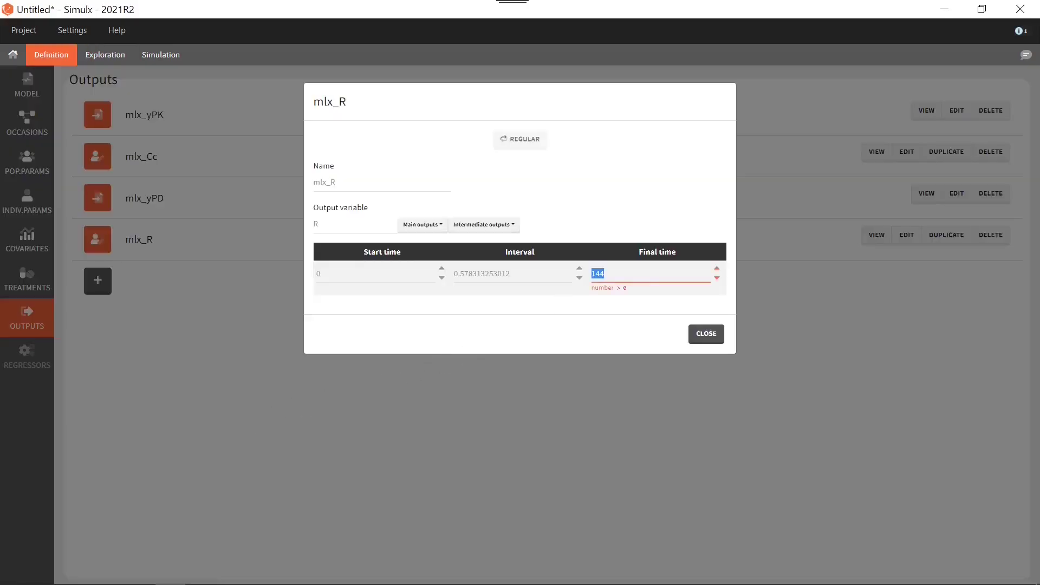
{"action": "type", "text": "96"}
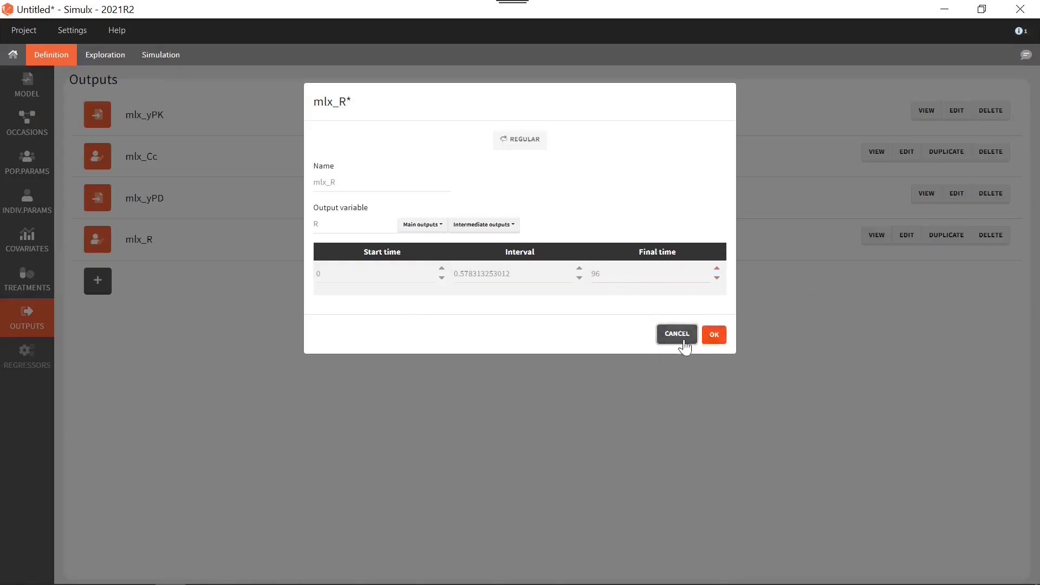
{"action": "left_click", "coordinate": [678, 339]}
{"action": "left_click", "coordinate": [222, 566]}
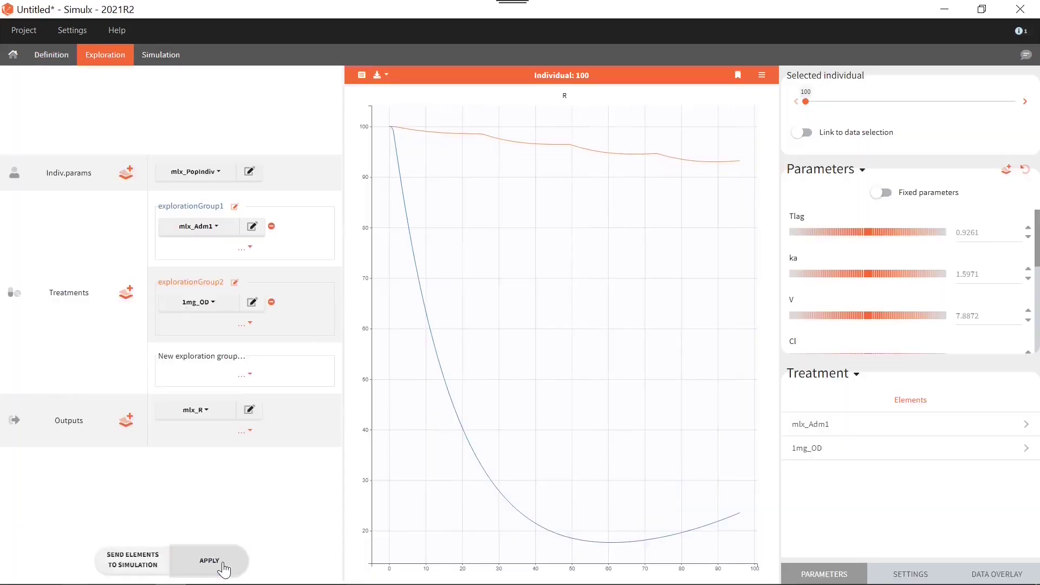
Raise the dose amount of the 1mg_OD treatment to 10 in the exploration.
{"action": "left_click", "coordinate": [856, 454]}
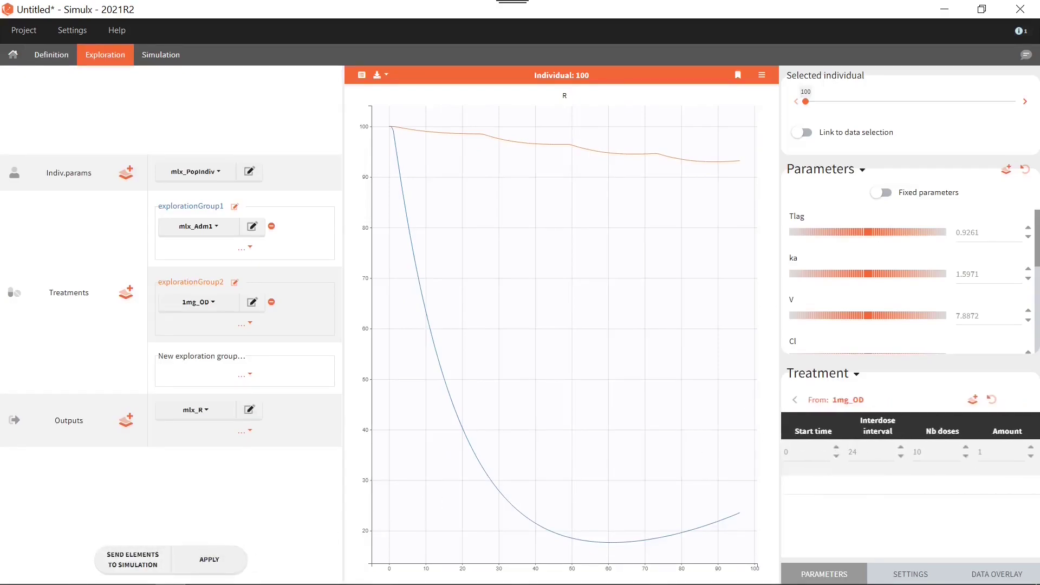
{"action": "left_click", "coordinate": [1030, 448]}
{"action": "left_click", "coordinate": [1030, 448]}
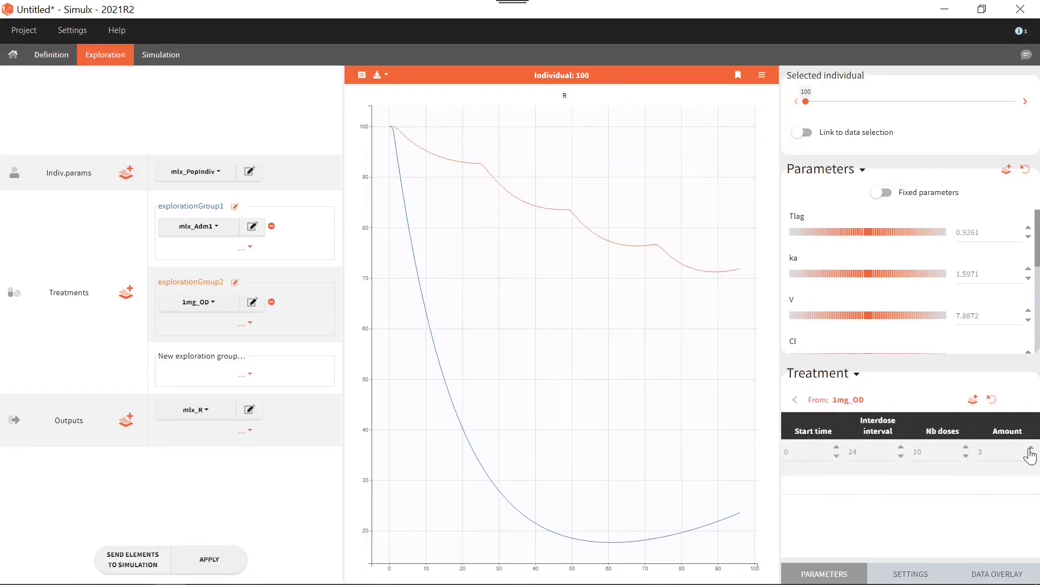
{"action": "left_click", "coordinate": [1030, 448]}
{"action": "left_click", "coordinate": [1030, 448]}
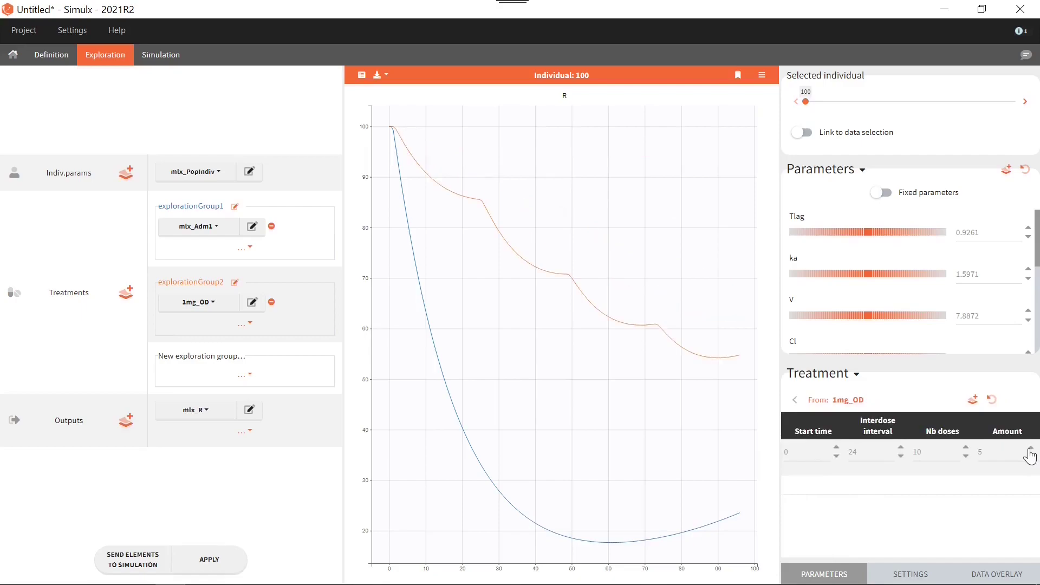
{"action": "left_click", "coordinate": [1029, 448]}
{"action": "left_click", "coordinate": [1030, 448]}
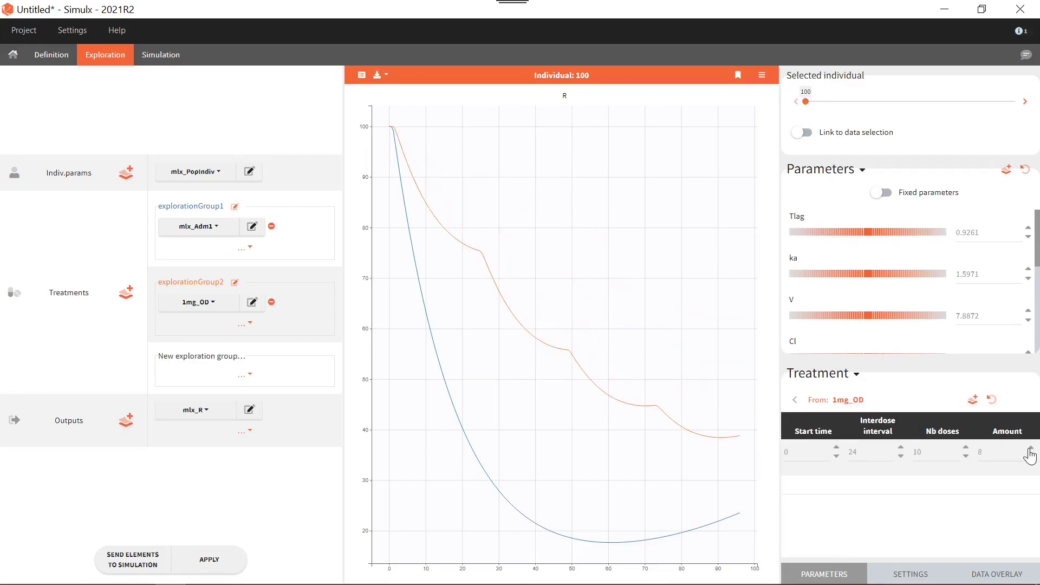
{"action": "left_click", "coordinate": [1030, 448]}
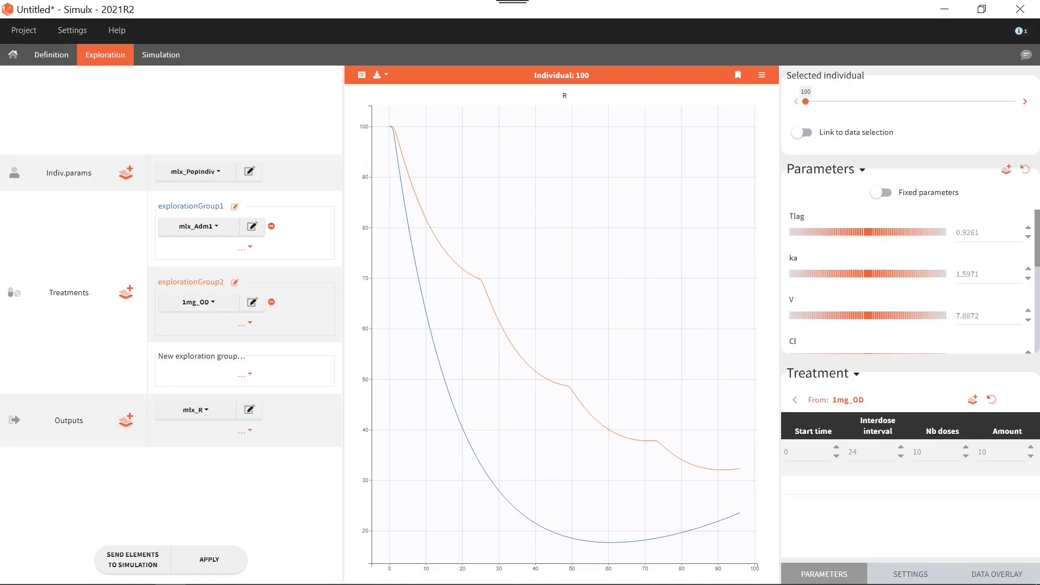
Save the adjusted once-daily treatment as a new element named 10mg_OD, replacing 1mg_OD in the exploration.
{"action": "left_click", "coordinate": [973, 404]}
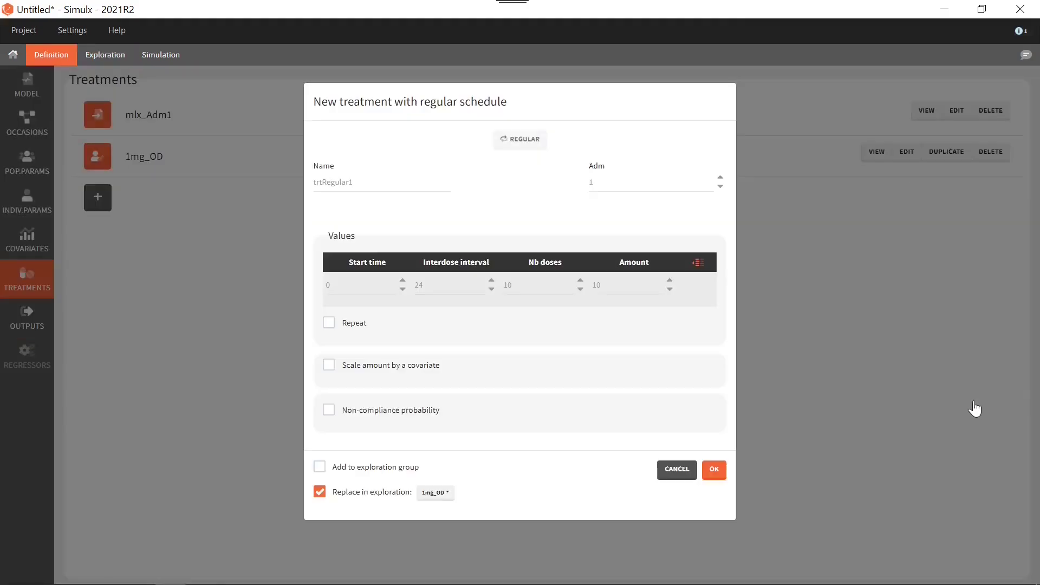
{"action": "double_click", "coordinate": [417, 182]}
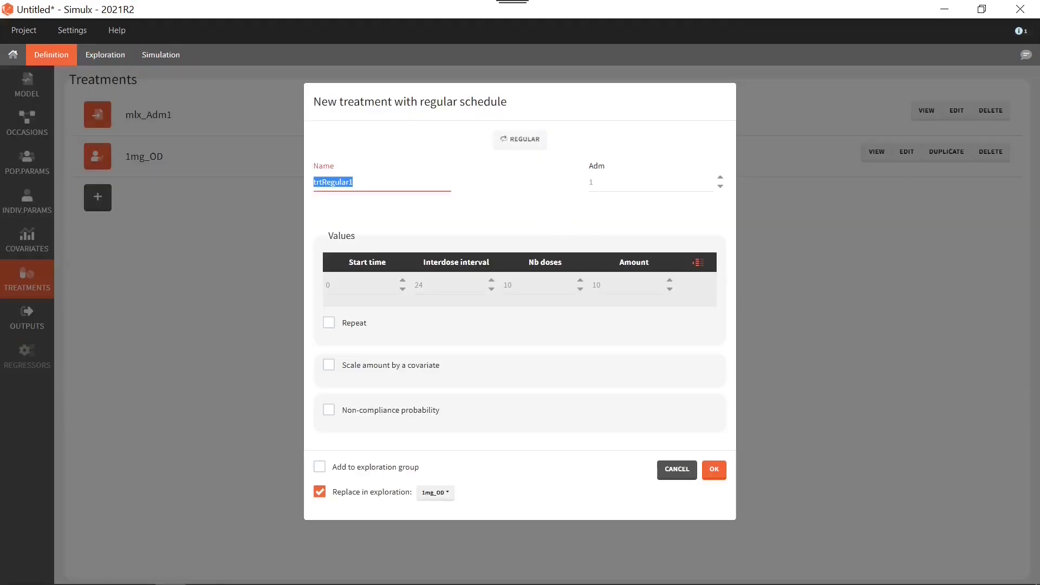
{"action": "type", "text": "10mg_OD"}
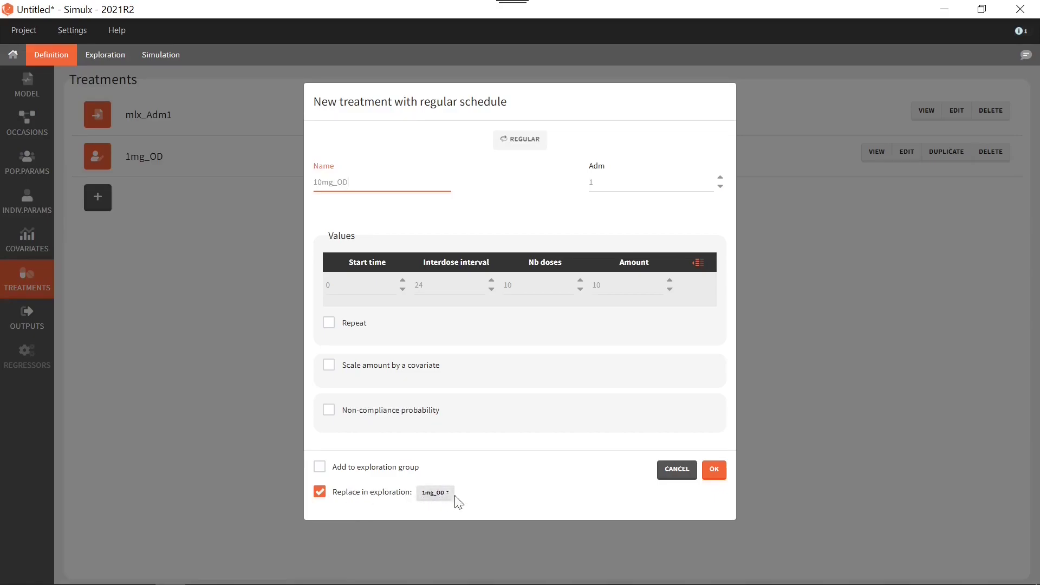
{"action": "left_click", "coordinate": [714, 471]}
{"action": "left_click", "coordinate": [220, 563]}
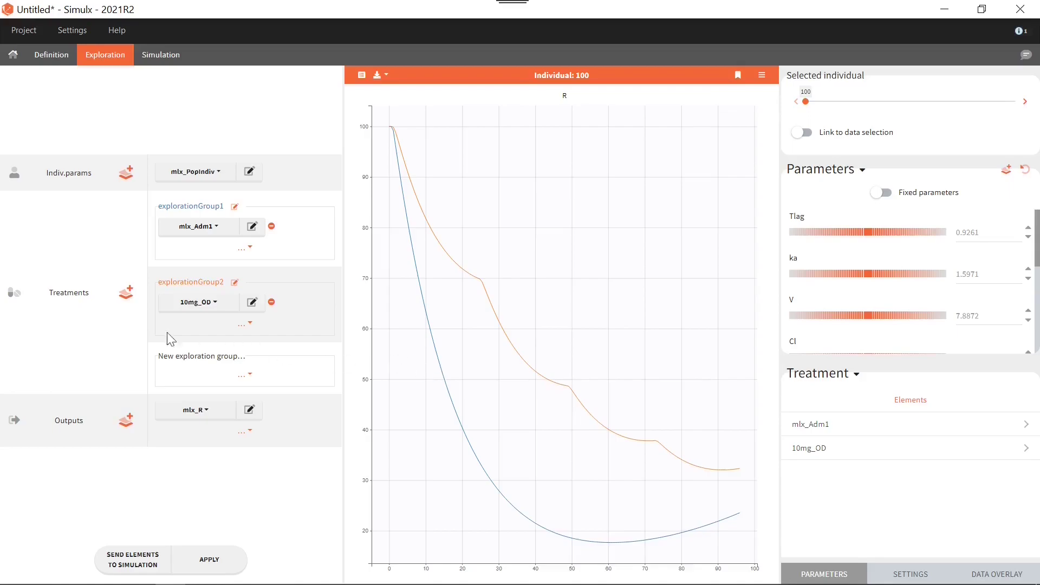
Create a new treatment with a manual schedule and name it loading_dose.
{"action": "left_click", "coordinate": [125, 296]}
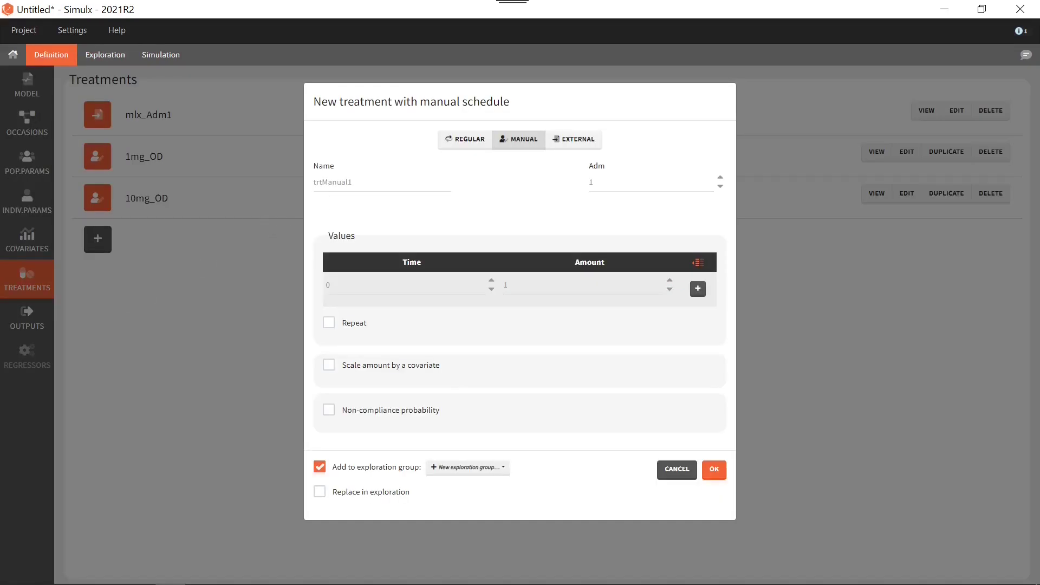
{"action": "key", "text": "Tab"}
{"action": "type", "text": "loading_dose"}
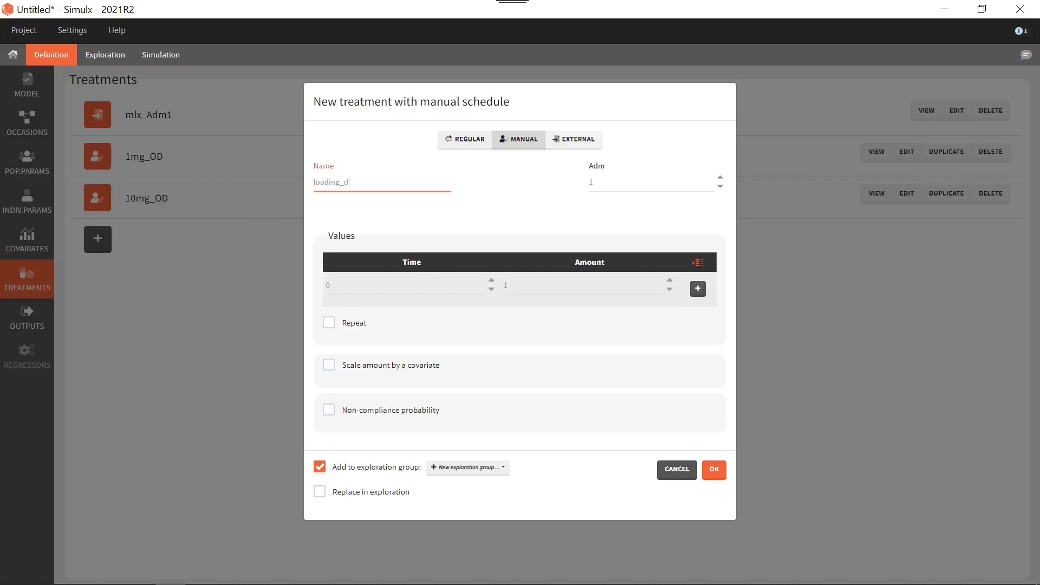
{"action": "left_click", "coordinate": [521, 176]}
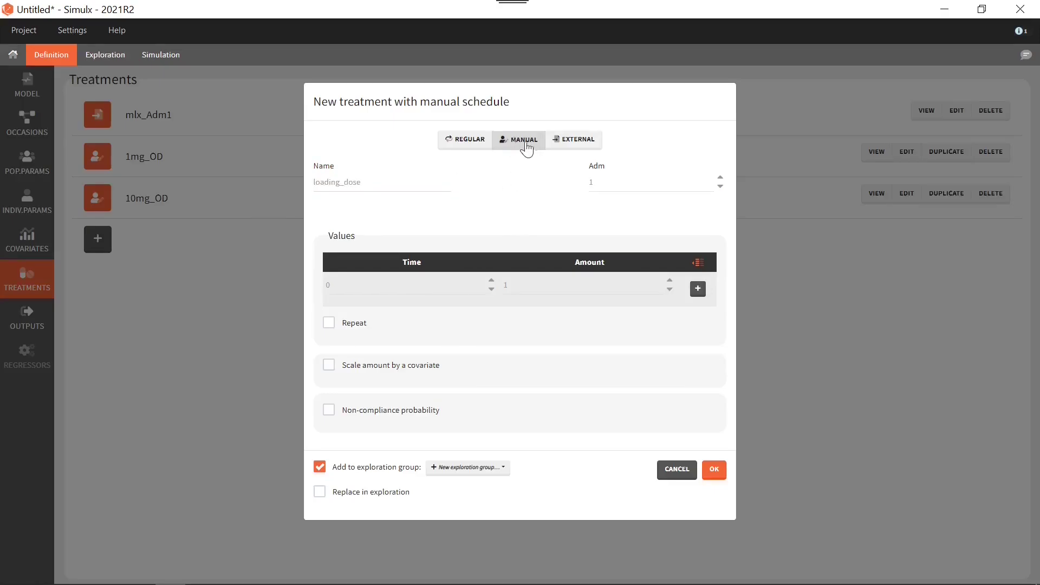
Give loading_dose two doses of 10 at times 0 and 24, and save it into a new exploration group.
{"action": "left_click", "coordinate": [505, 285]}
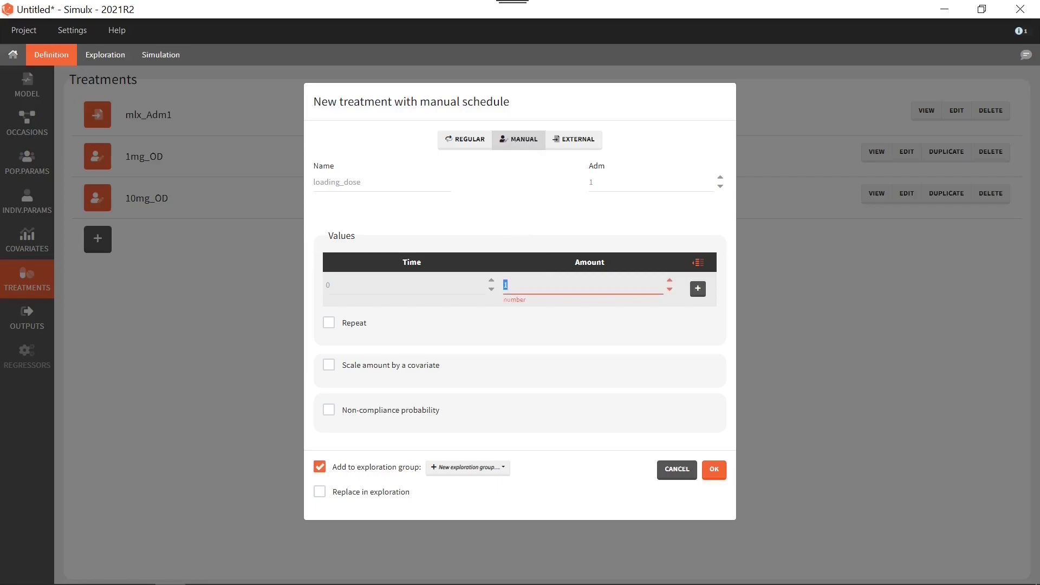
{"action": "type", "text": "10"}
{"action": "left_click", "coordinate": [697, 291]}
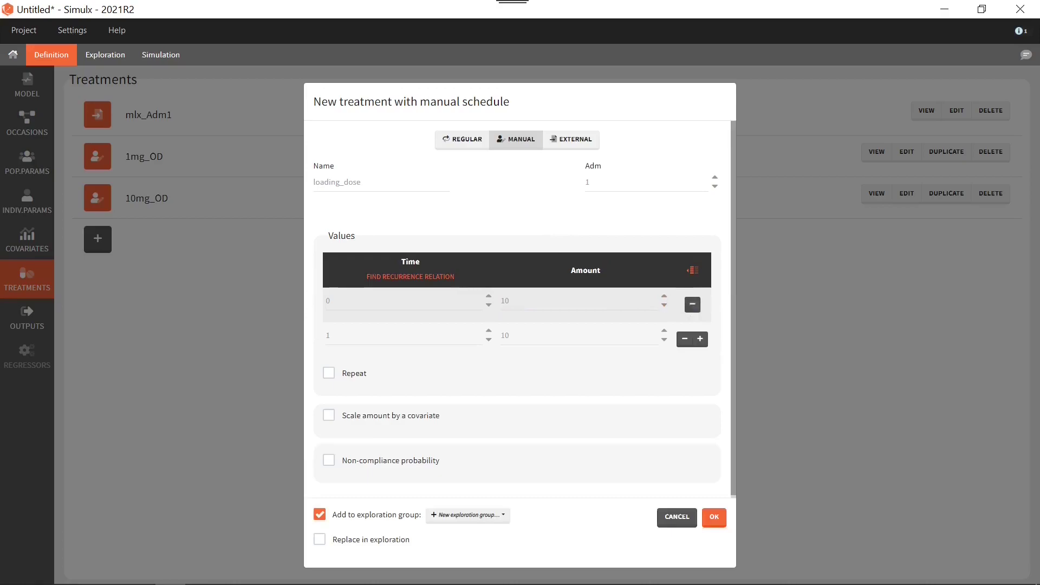
{"action": "left_click", "coordinate": [436, 325]}
{"action": "type", "text": "24"}
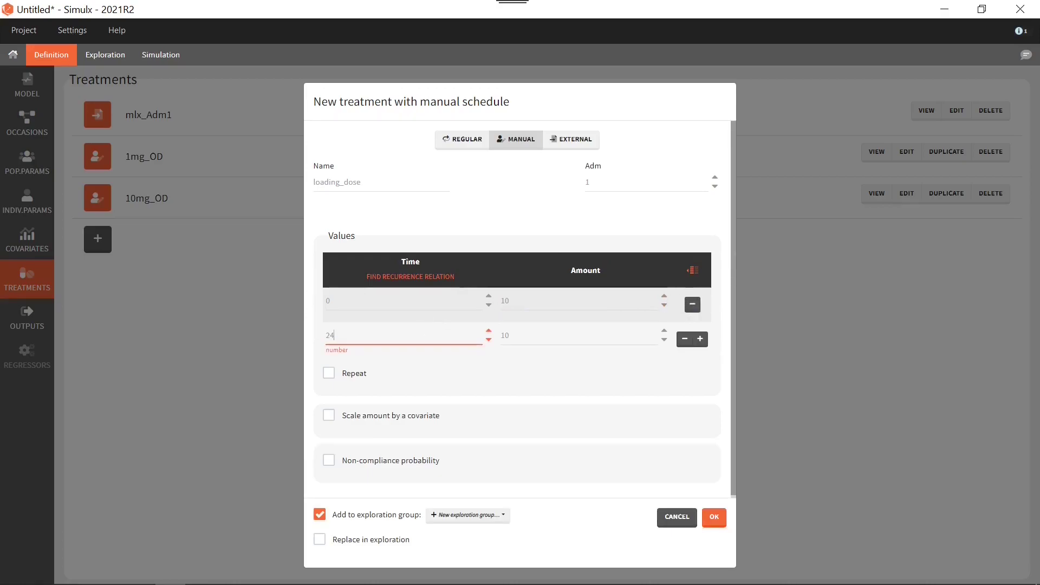
{"action": "left_click", "coordinate": [563, 389]}
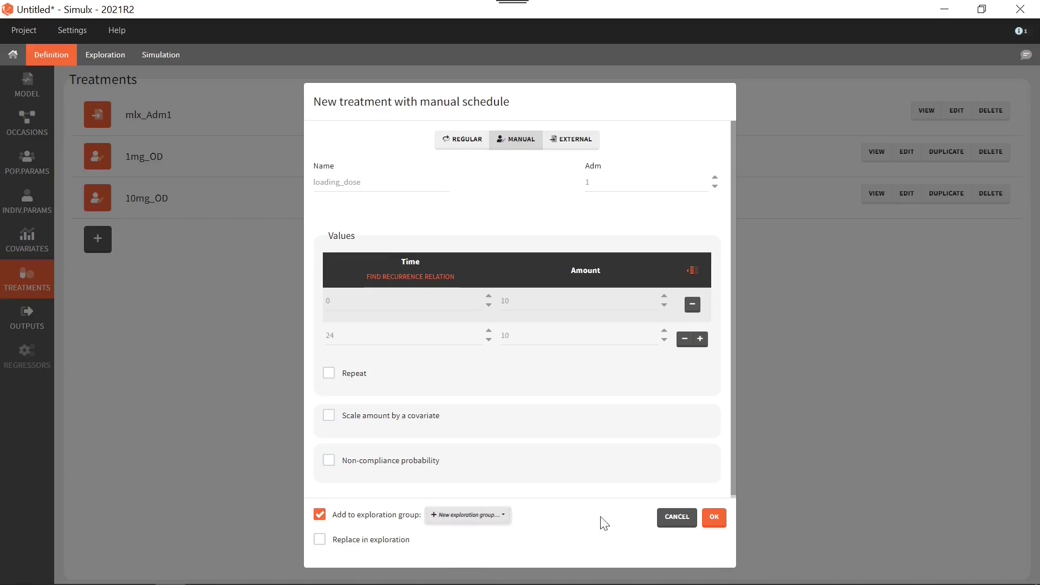
{"action": "left_click", "coordinate": [713, 518]}
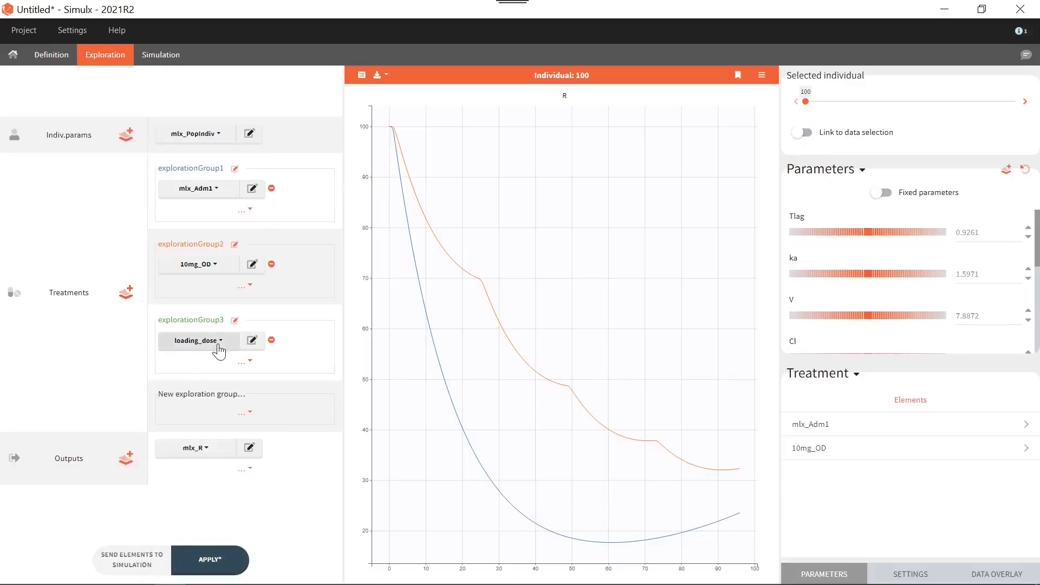
Add the 10mg_OD treatment to the exploration group containing loading_dose and rerun the exploration.
{"action": "left_click", "coordinate": [250, 367]}
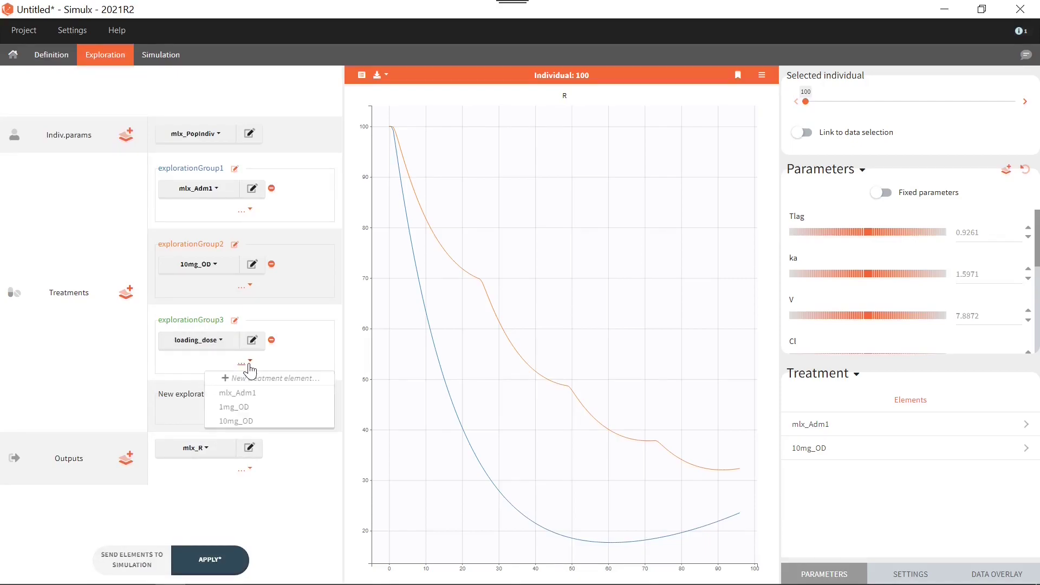
{"action": "left_click", "coordinate": [266, 422]}
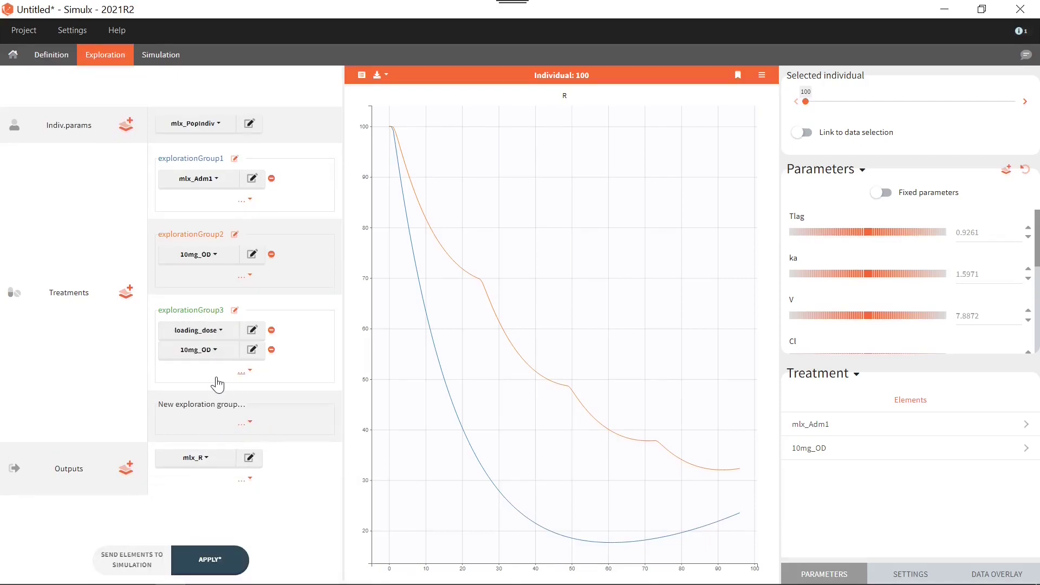
{"action": "left_click", "coordinate": [215, 564]}
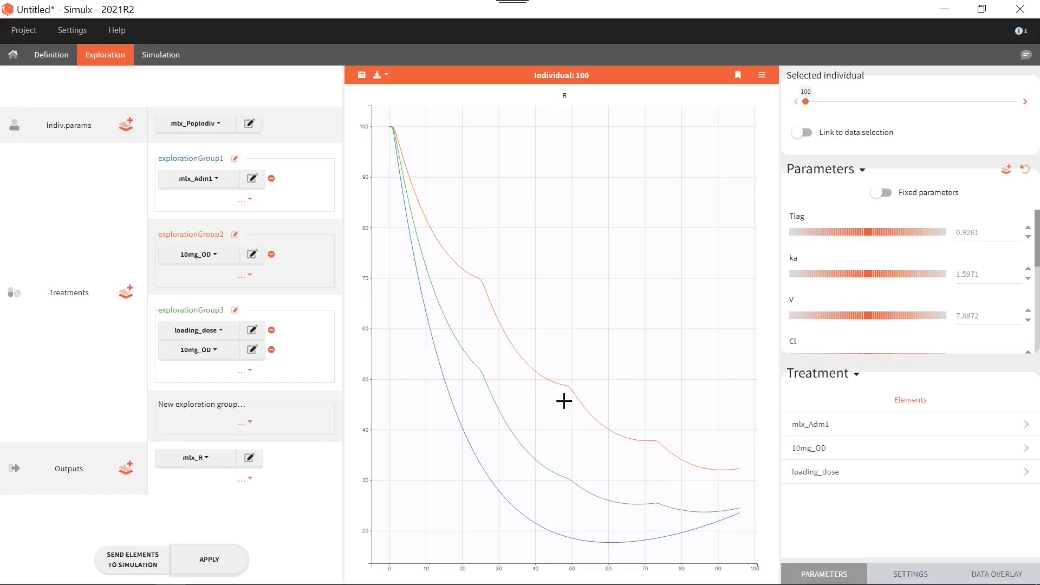
Remove the mlx_Adm1 group from the exploration and send the remaining elements to the simulation.
{"action": "left_click", "coordinate": [271, 181]}
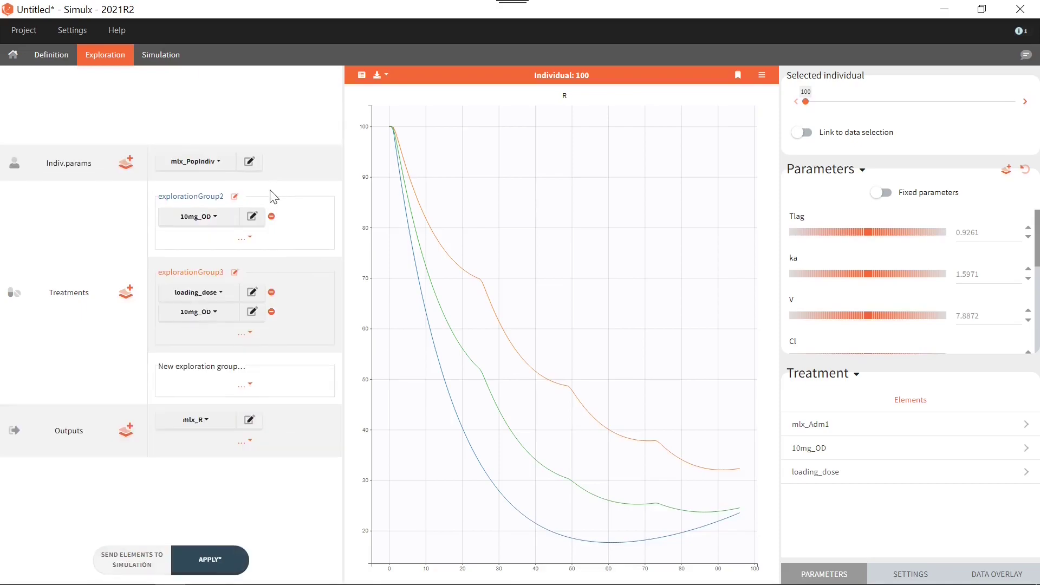
{"action": "left_click", "coordinate": [217, 555]}
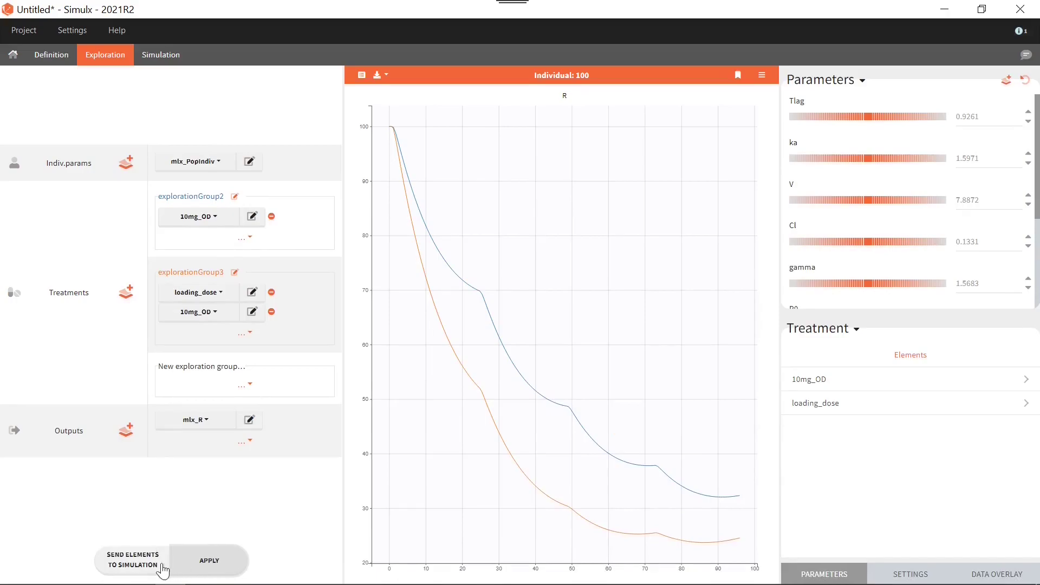
{"action": "left_click", "coordinate": [138, 566]}
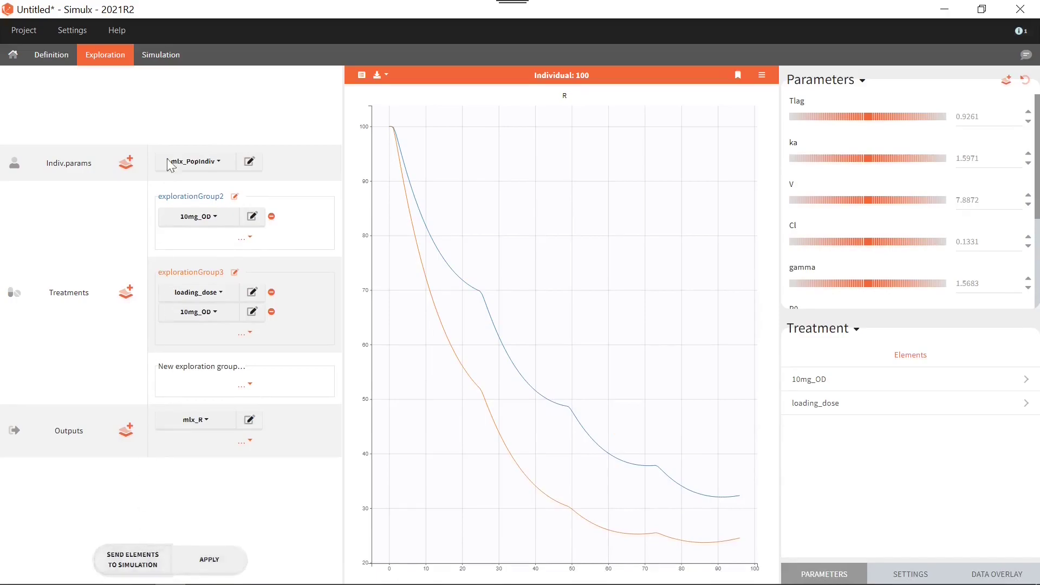
{"action": "left_click", "coordinate": [165, 56]}
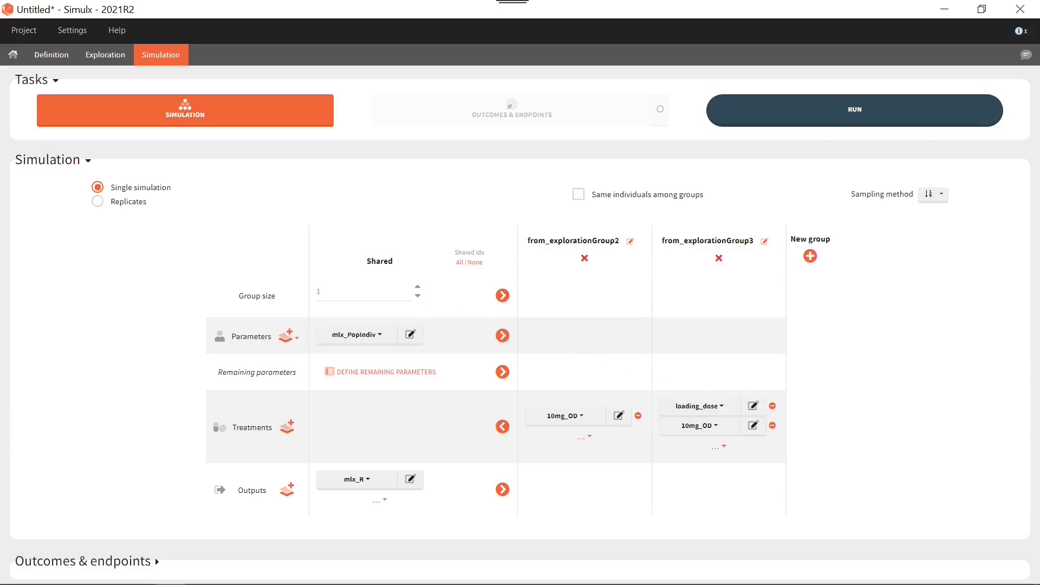
Set the shared group size of the simulation to 1000 and use mlx_Pop as the shared parameters.
{"action": "double_click", "coordinate": [318, 292]}
{"action": "type", "text": "1000"}
{"action": "left_click", "coordinate": [475, 302]}
{"action": "left_click", "coordinate": [378, 338]}
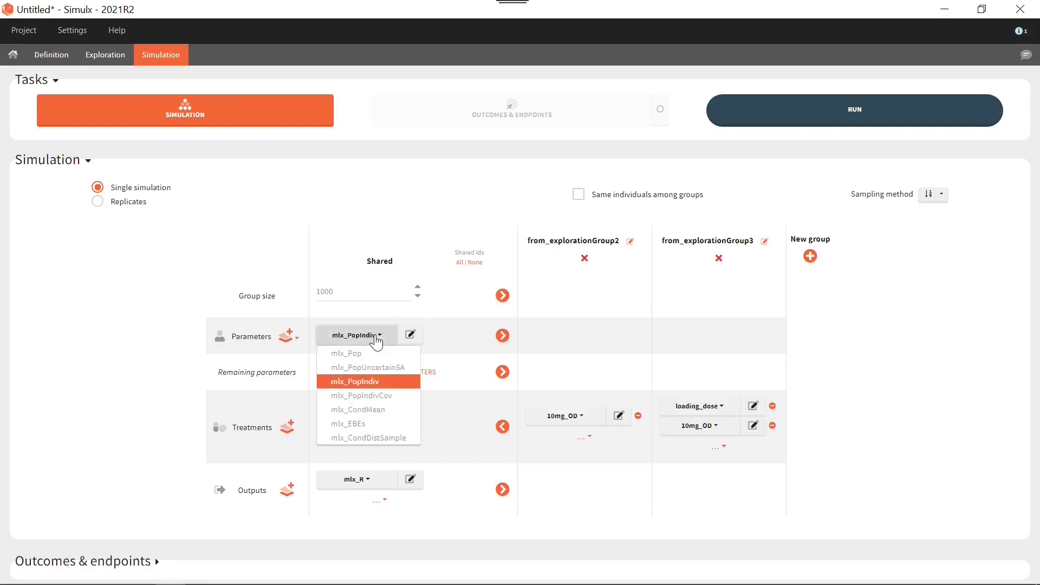
{"action": "left_click", "coordinate": [373, 355]}
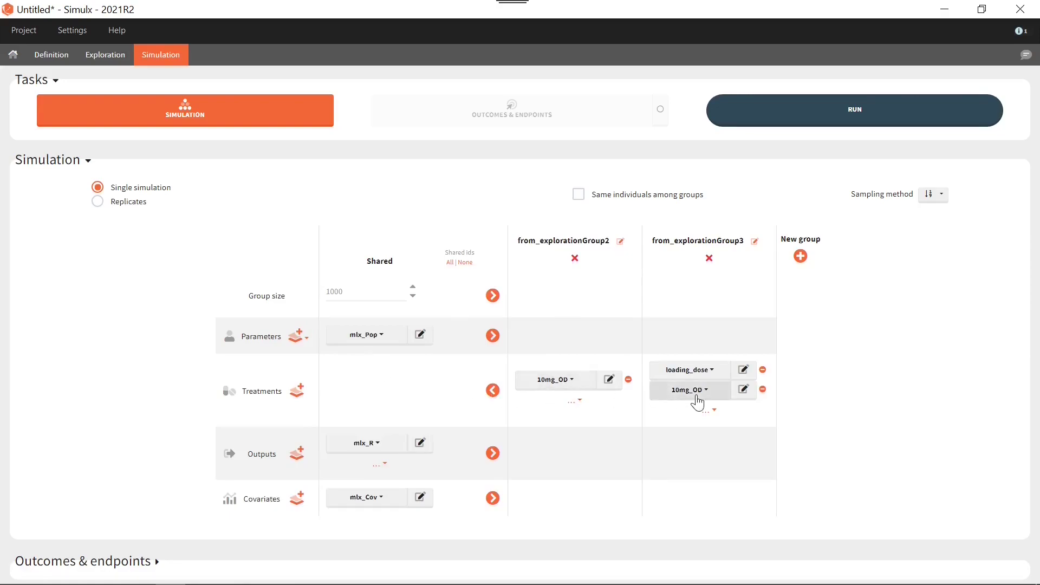
Rename the simulation group with only 10mg_OD to withoutLoading and the group with the loading dose to withLoading.
{"action": "left_click", "coordinate": [621, 238]}
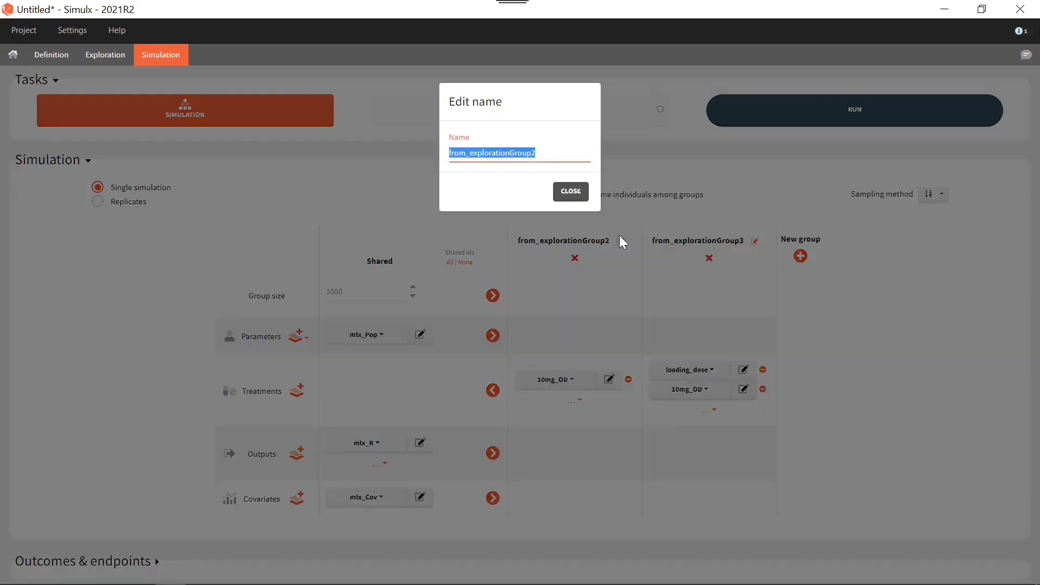
{"action": "type", "text": "withoutLoading"}
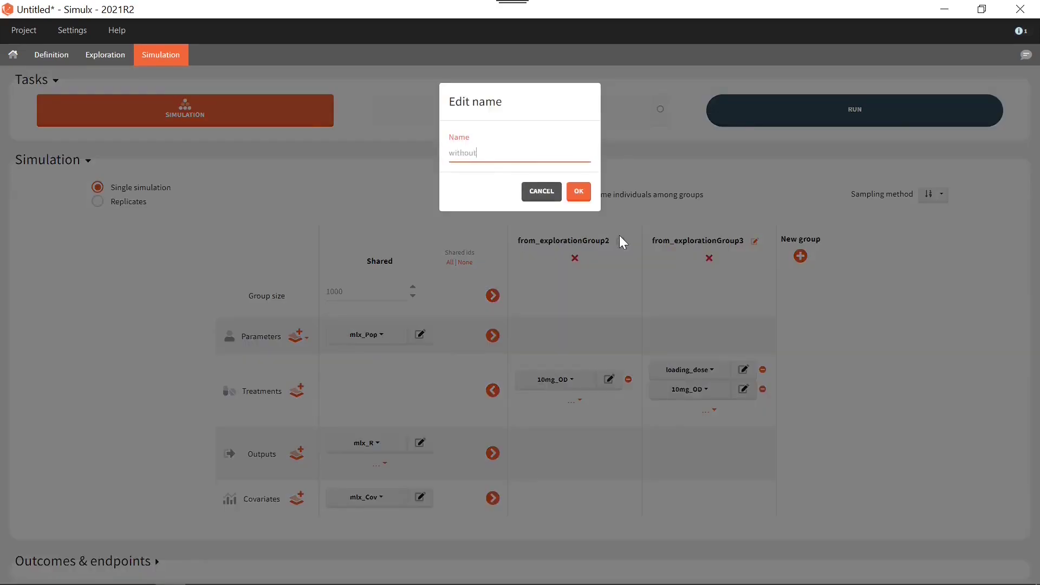
{"action": "left_click", "coordinate": [579, 191]}
{"action": "left_click", "coordinate": [756, 238]}
{"action": "type", "text": "withLoading"}
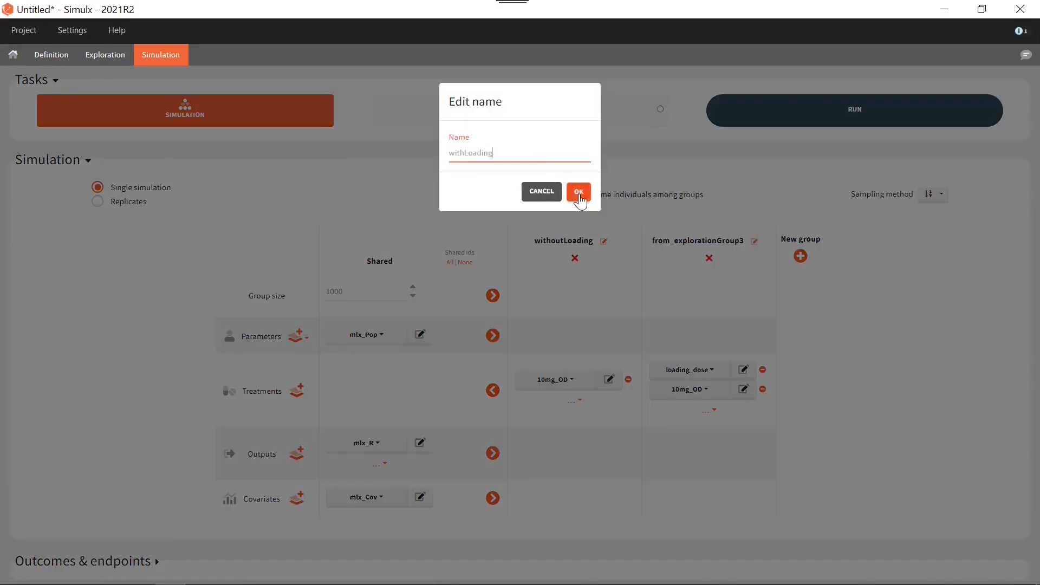
{"action": "left_click", "coordinate": [579, 191]}
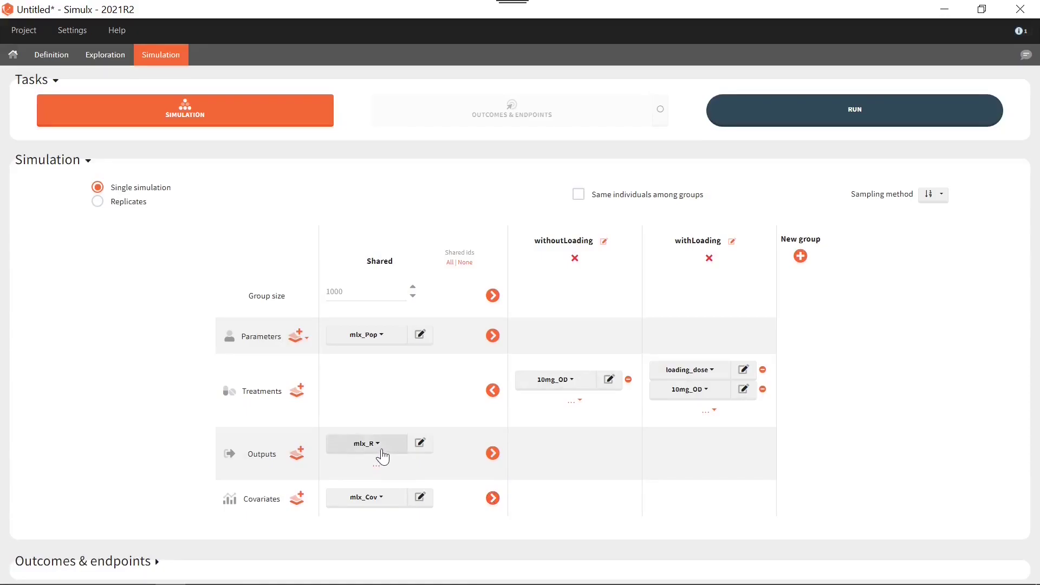
Check the output variable and time grid in the definition of the mlx_R output.
{"action": "left_click", "coordinate": [420, 445]}
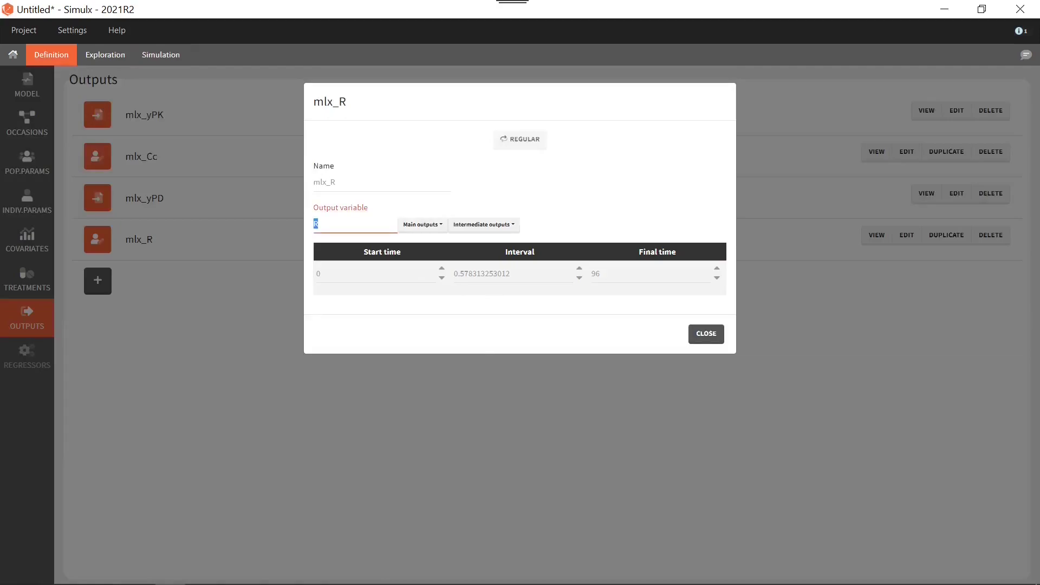
{"action": "left_click", "coordinate": [318, 223]}
{"action": "left_click", "coordinate": [705, 333]}
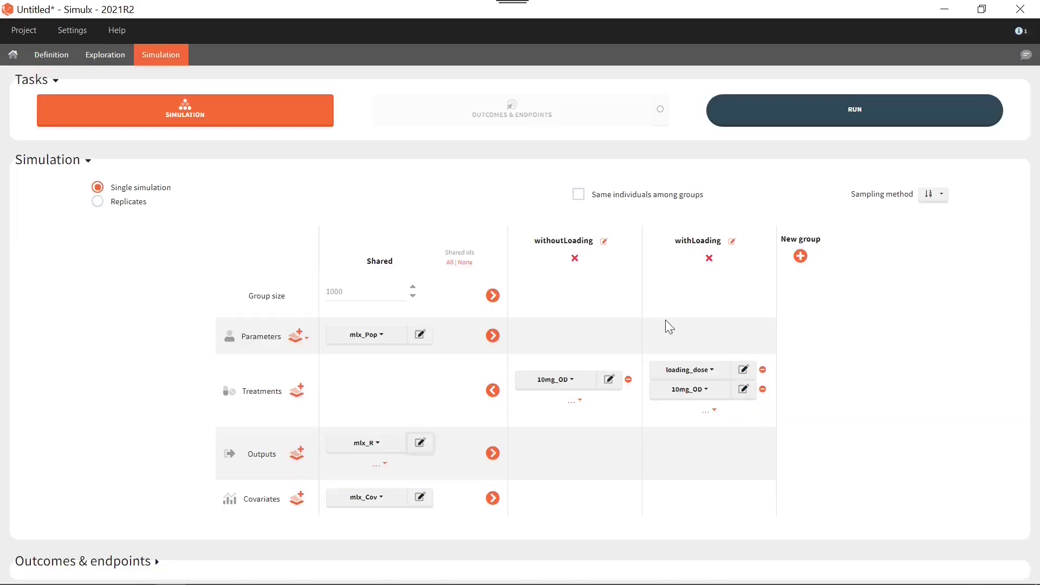
Switch the shared covariates to mlx_CovDist and review its AGE and WT distributions.
{"action": "left_click", "coordinate": [382, 509]}
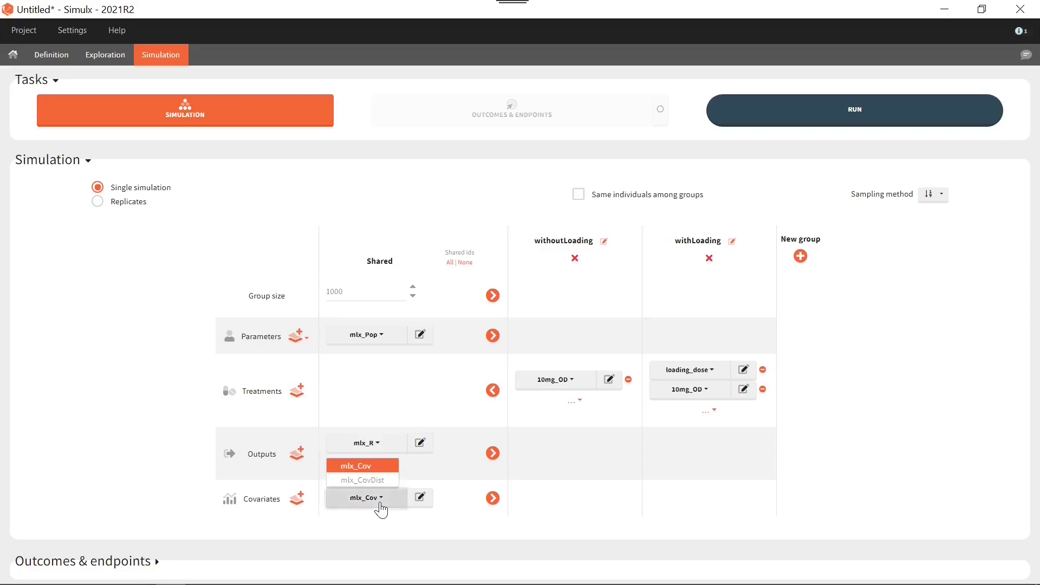
{"action": "left_click", "coordinate": [379, 481]}
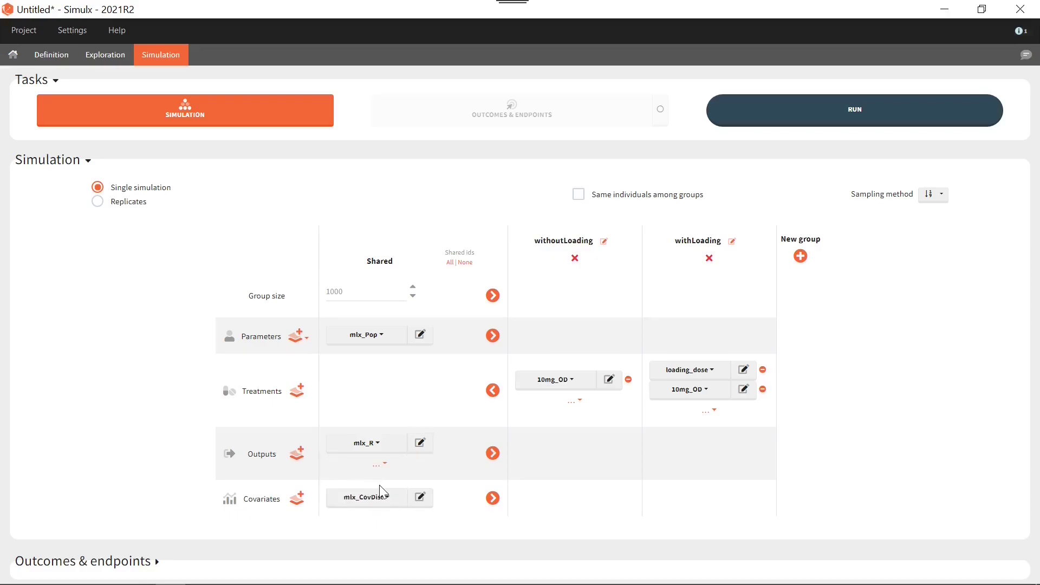
{"action": "left_click", "coordinate": [421, 498]}
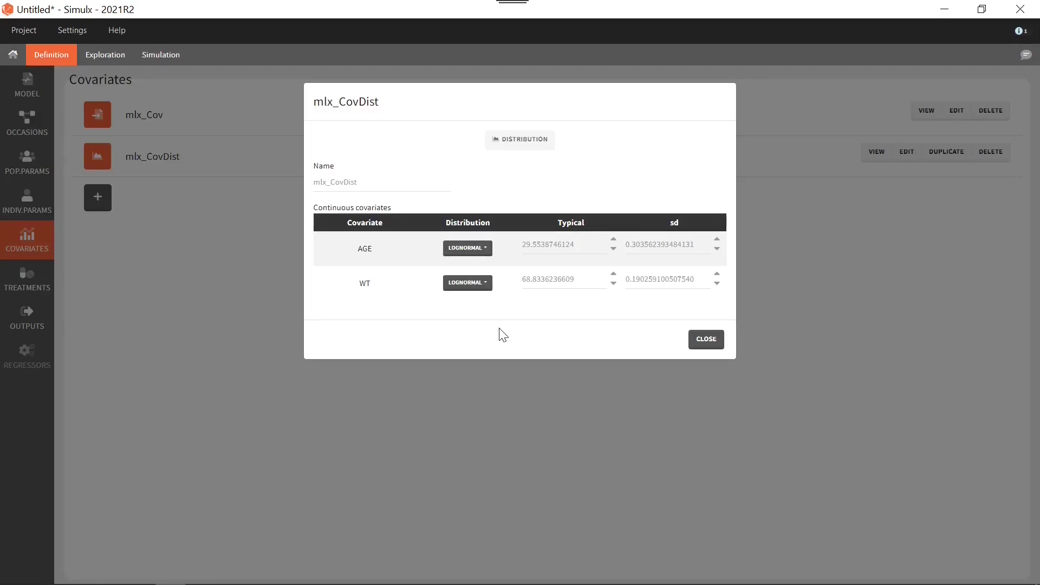
{"action": "left_click", "coordinate": [701, 340]}
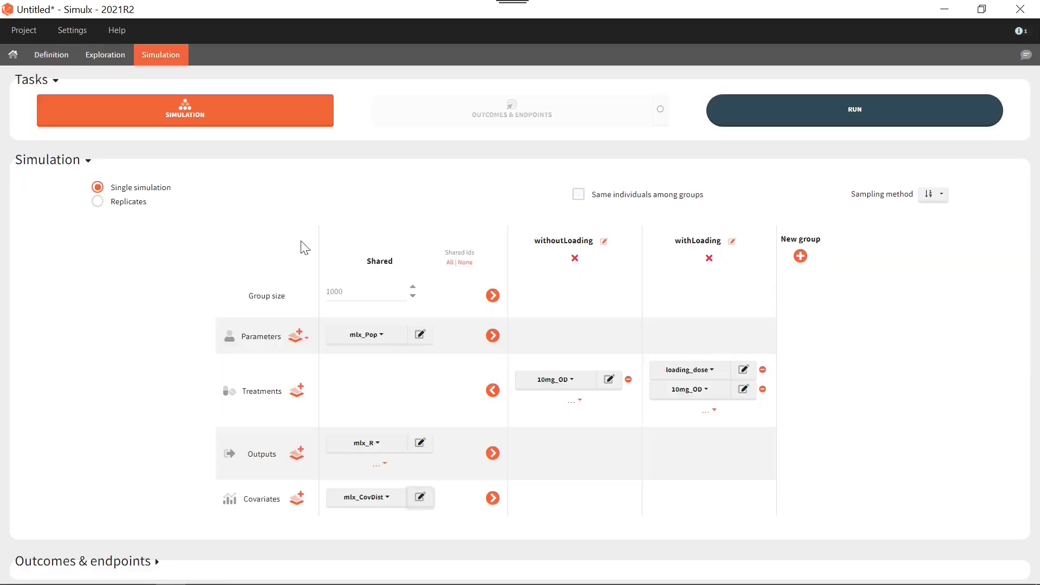
Save the project as warfarin_simulations in the Tutorial_Simulx2021 folder, replacing the existing file of that name.
{"action": "left_click", "coordinate": [21, 30]}
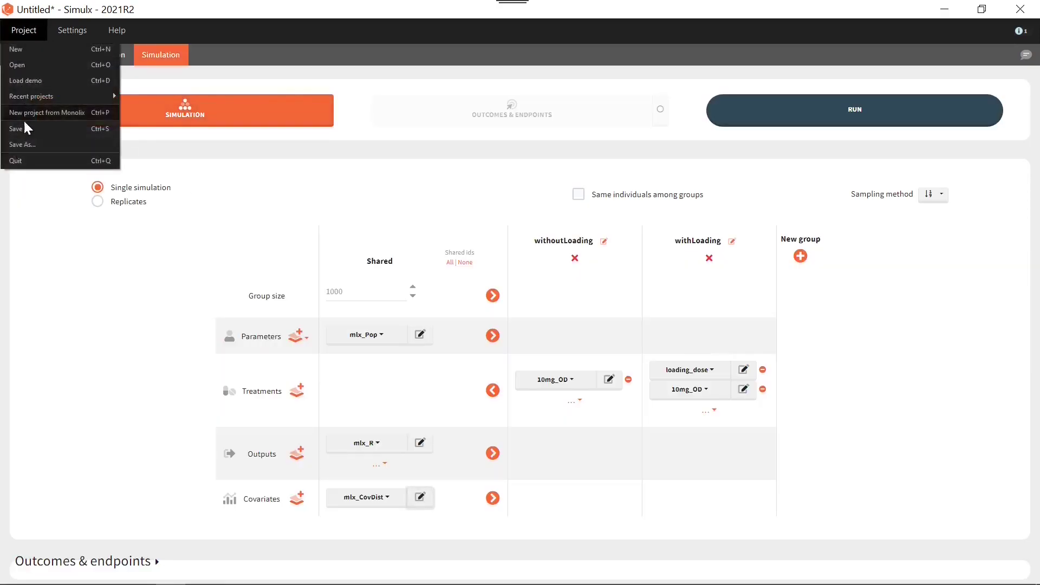
{"action": "left_click", "coordinate": [26, 144]}
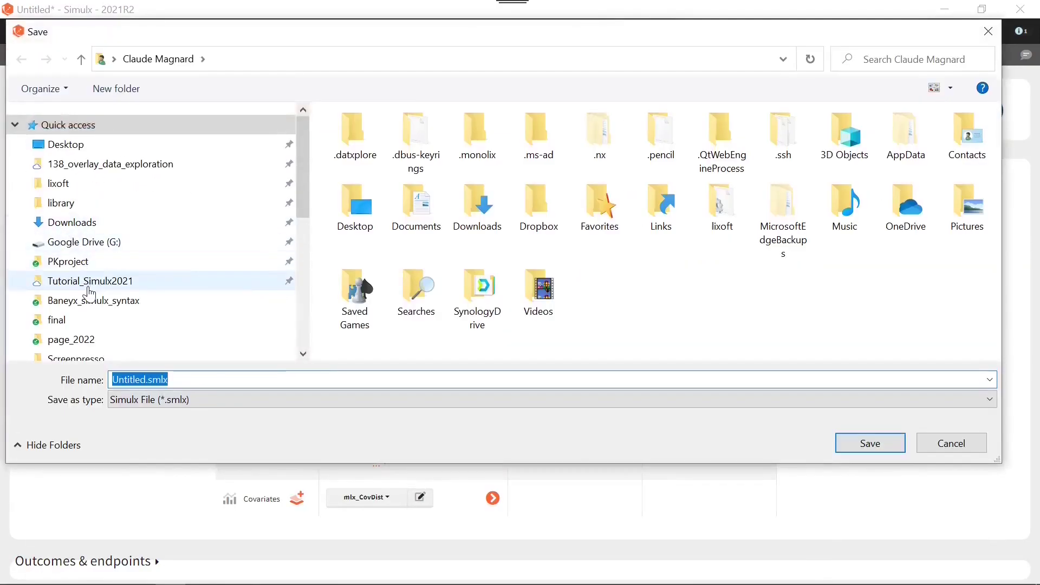
{"action": "left_click", "coordinate": [87, 281]}
{"action": "type", "text": "warfari"}
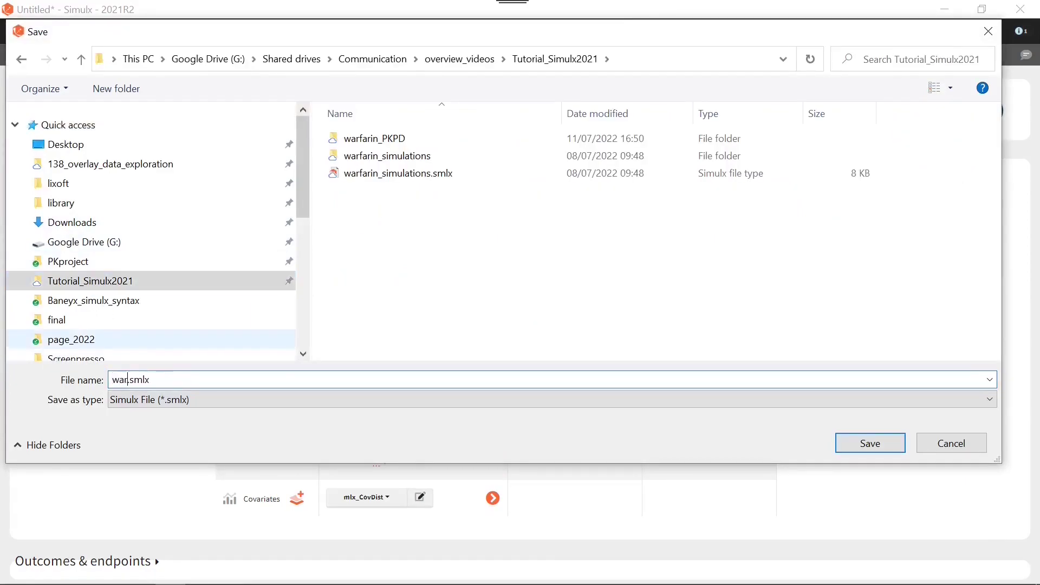
{"action": "type", "text": "n_simulations"}
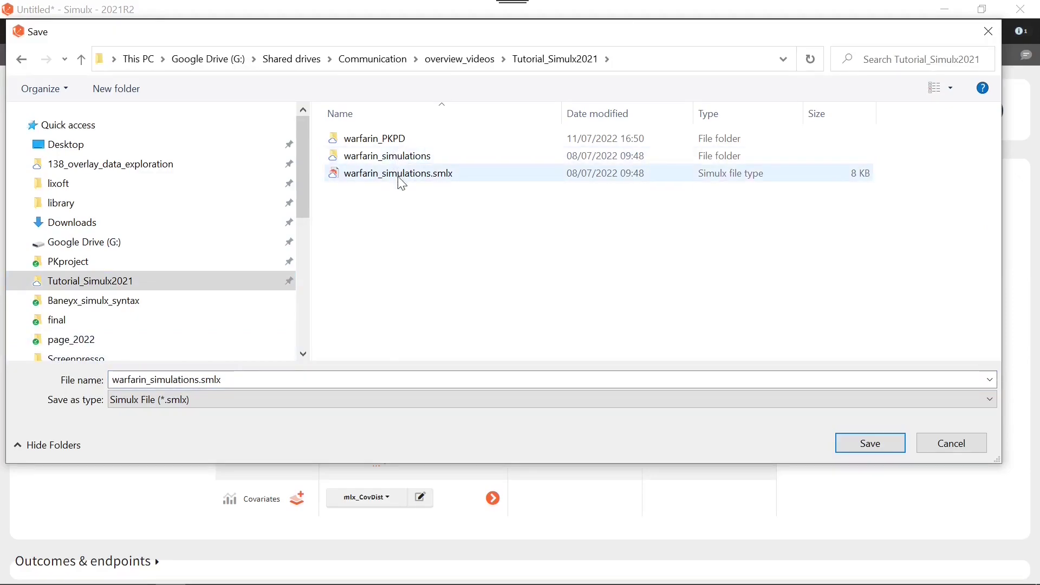
{"action": "left_click", "coordinate": [873, 449]}
{"action": "left_click", "coordinate": [568, 309]}
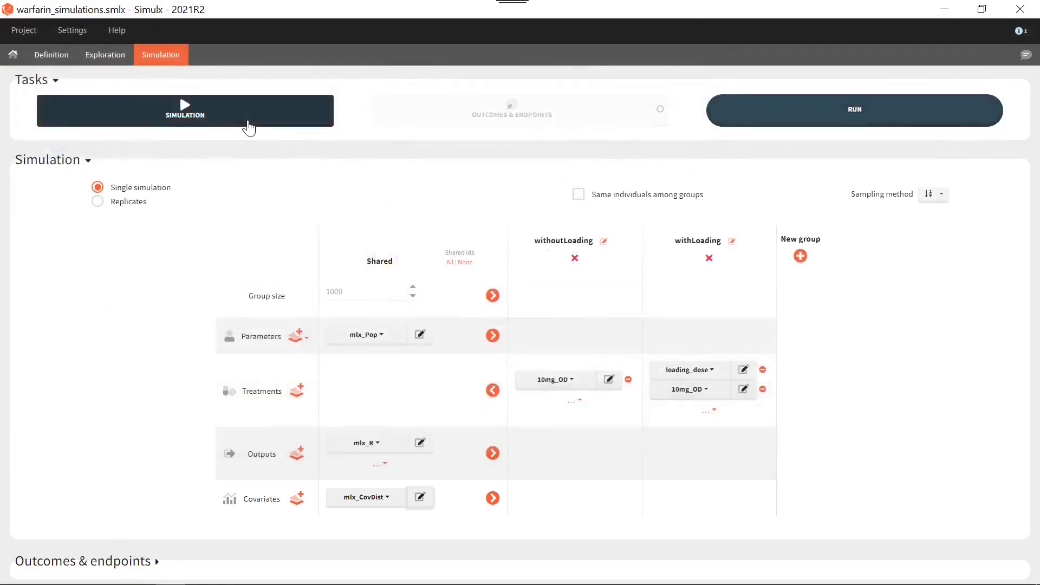
Run the simulation task and review the sampled individual parameters and the R output tables for both groups.
{"action": "left_click", "coordinate": [248, 128]}
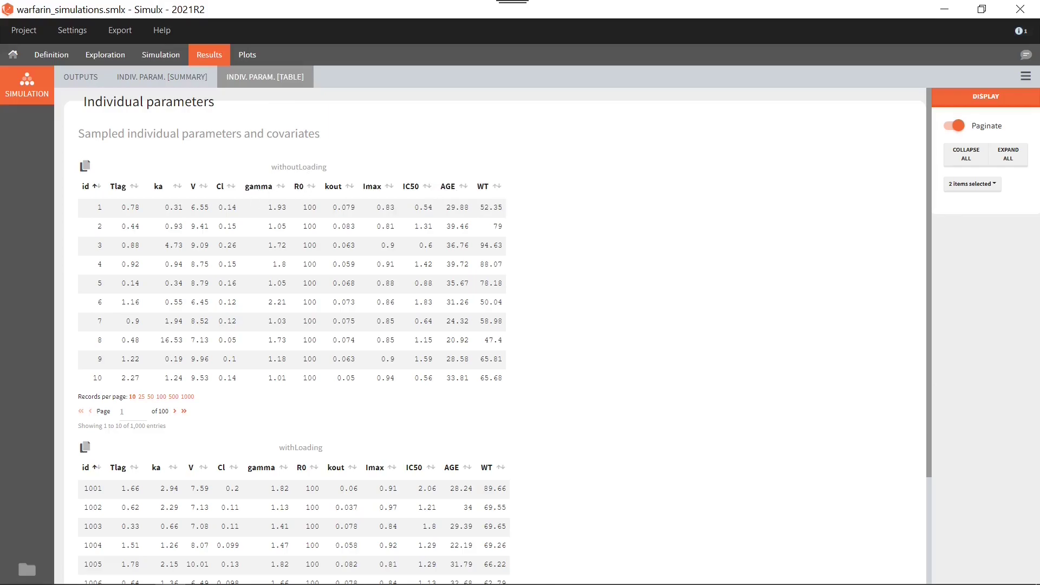
{"action": "scroll", "coordinate": [323, 416], "scroll_direction": "down", "scroll_amount": 3}
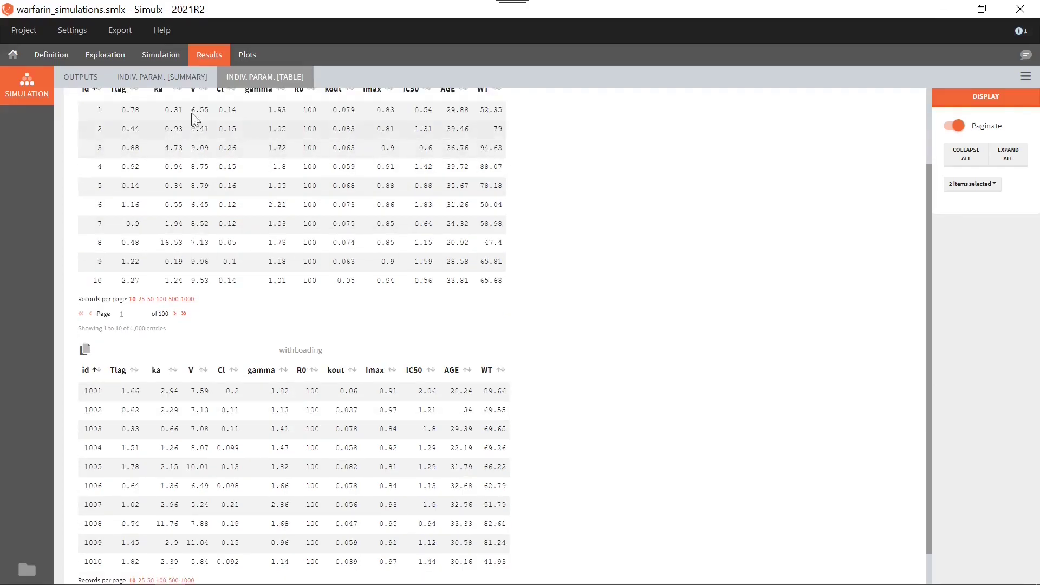
{"action": "left_click", "coordinate": [81, 78]}
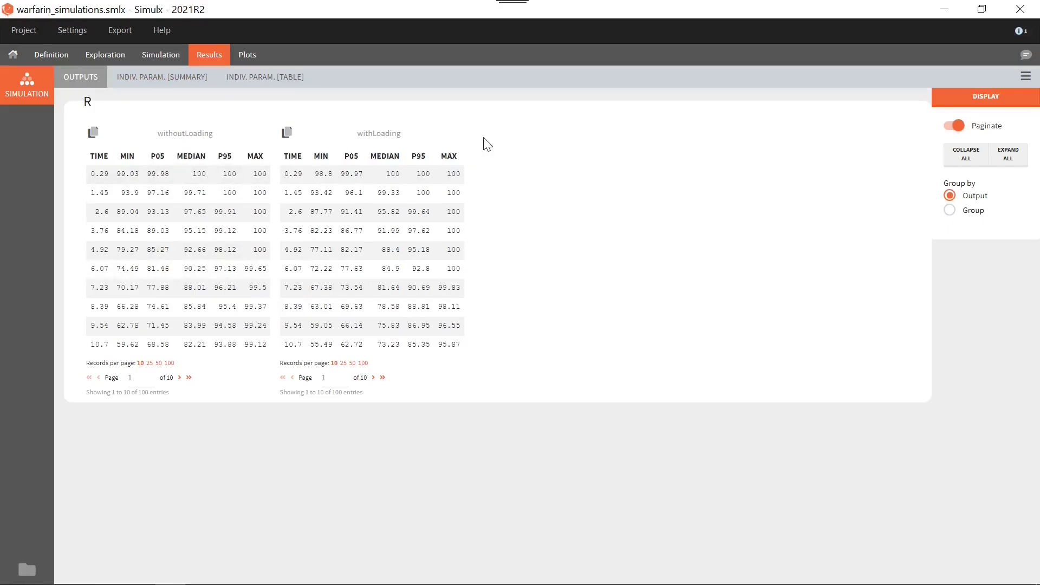
Add a horizontal guide at Y = 35 to the output distribution plots, then turn freehand guides off.
{"action": "left_click", "coordinate": [260, 64]}
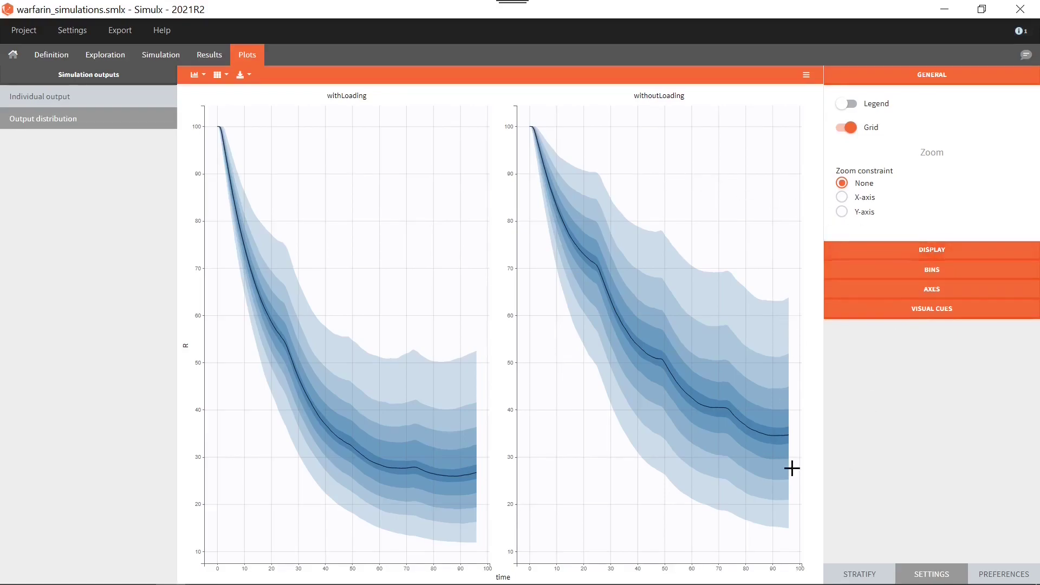
{"action": "left_click", "coordinate": [908, 309]}
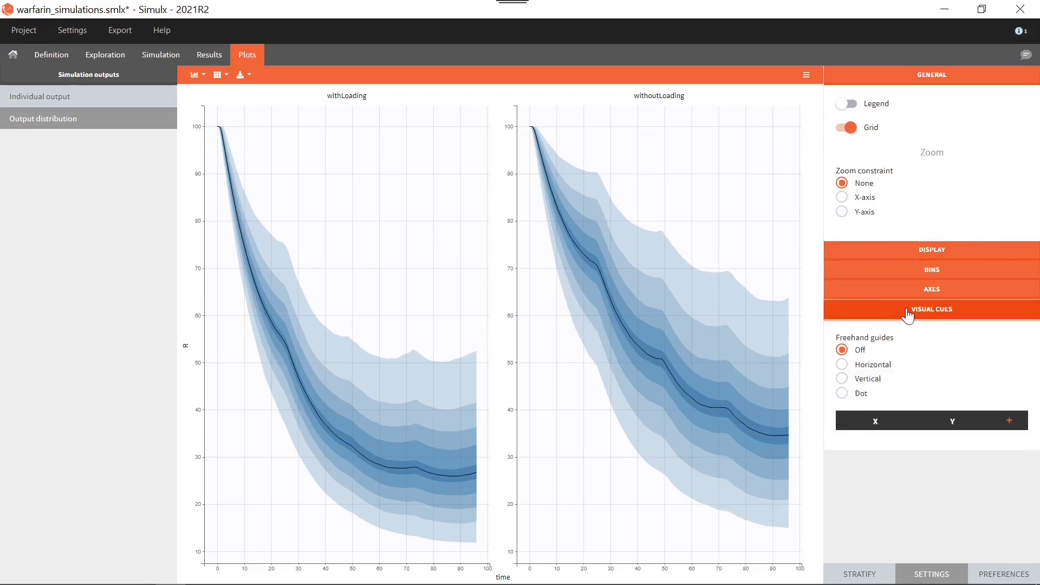
{"action": "left_click", "coordinate": [874, 365]}
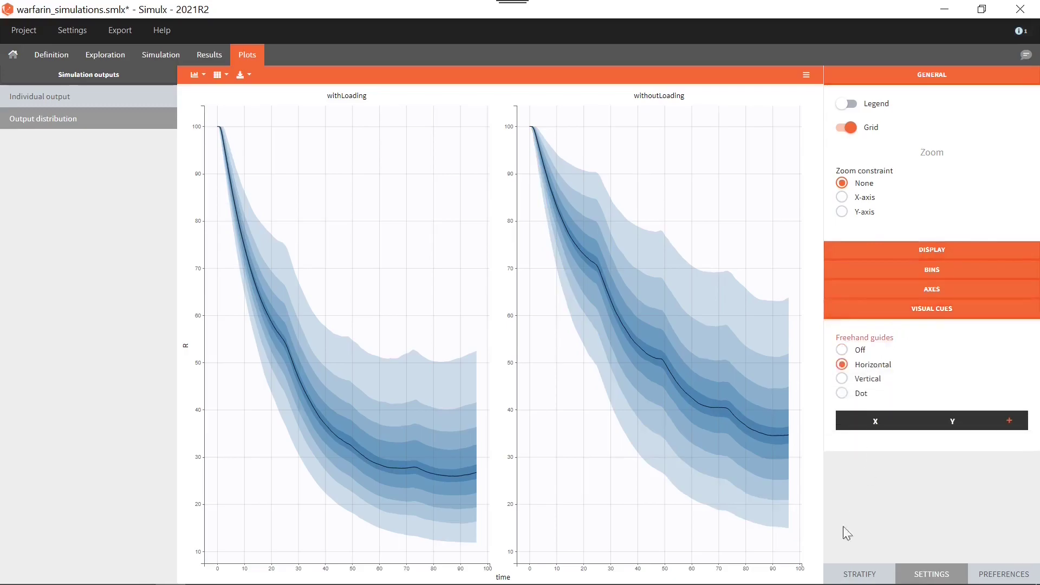
{"action": "left_click", "coordinate": [571, 431]}
{"action": "left_click", "coordinate": [925, 441]}
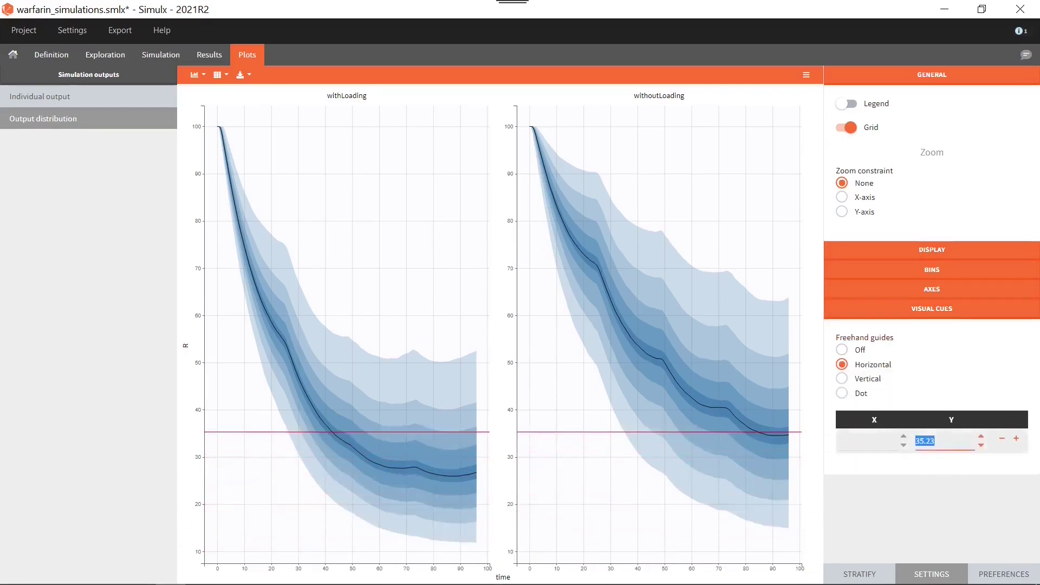
{"action": "type", "text": "35"}
{"action": "left_click", "coordinate": [864, 351]}
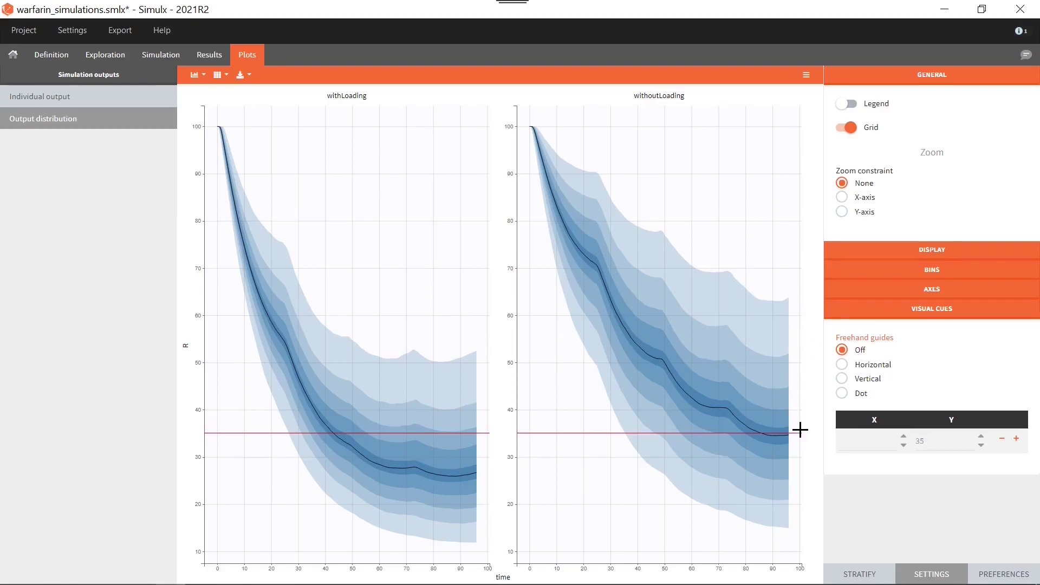
Review the shared group size and the mlx_R output definition in the simulation setup.
{"action": "left_click", "coordinate": [156, 57]}
{"action": "left_click", "coordinate": [378, 315]}
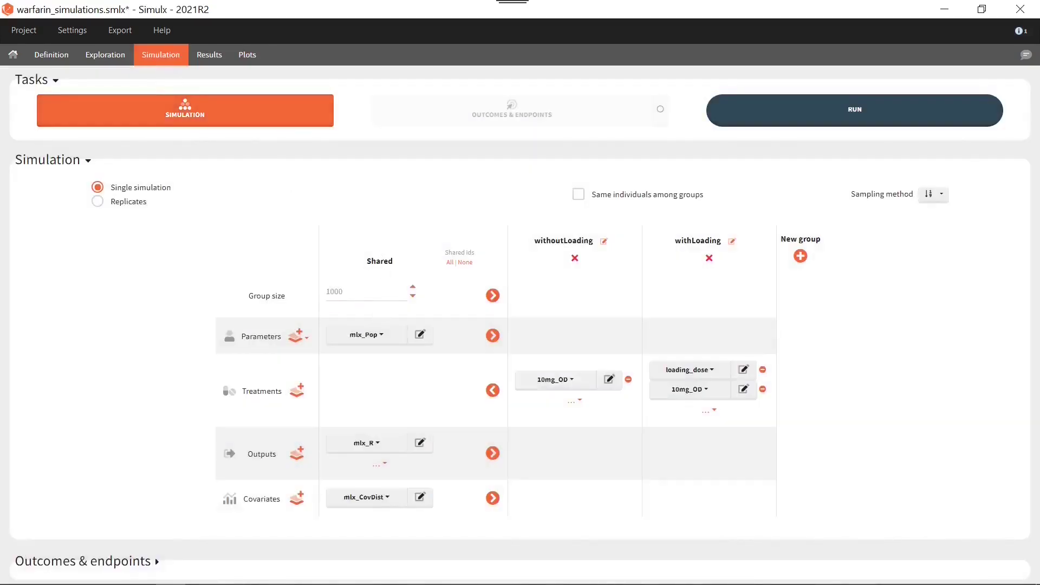
{"action": "double_click", "coordinate": [334, 291]}
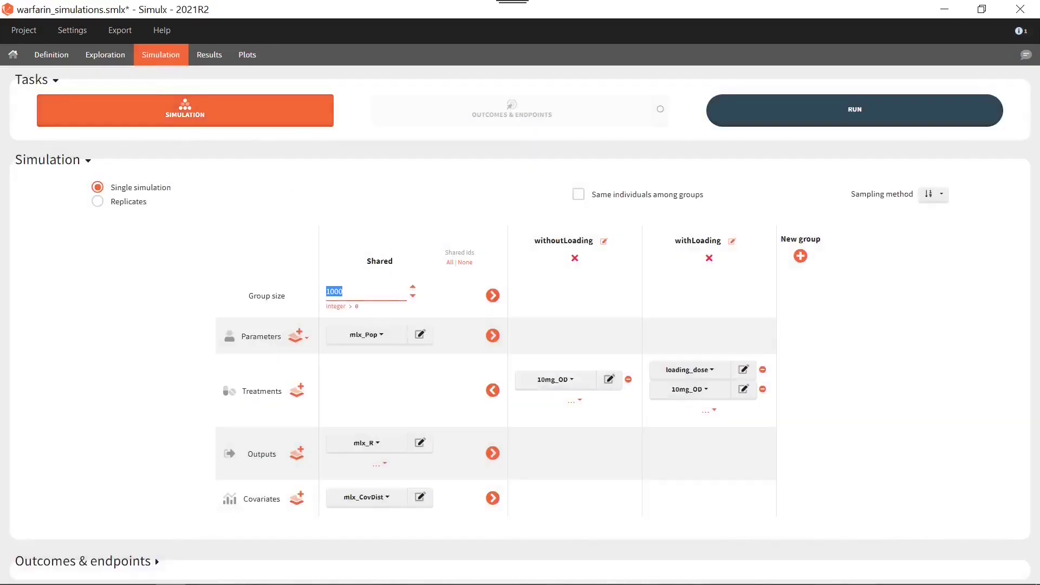
{"action": "left_click", "coordinate": [420, 443]}
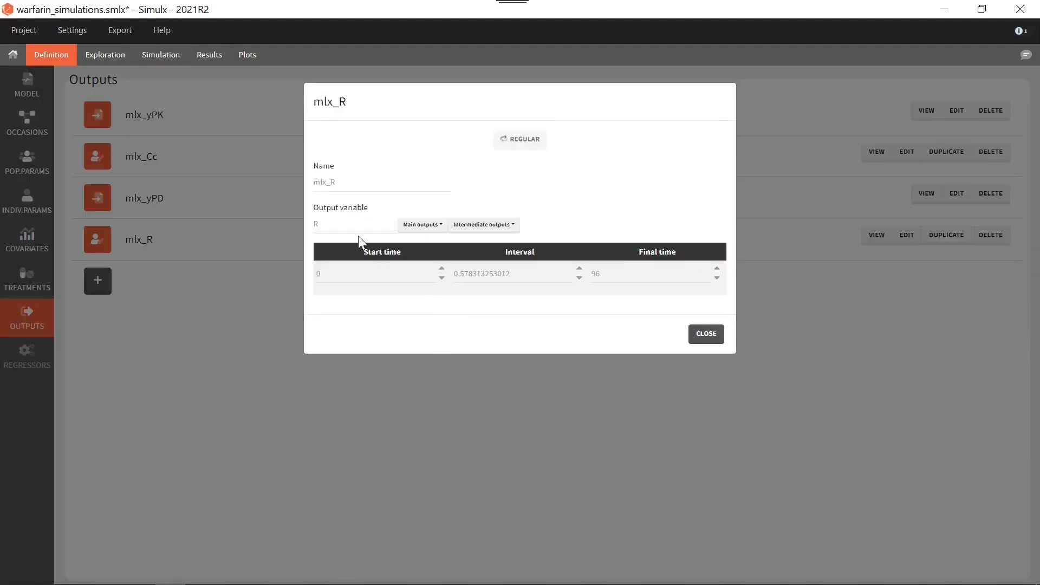
{"action": "left_click", "coordinate": [705, 333]}
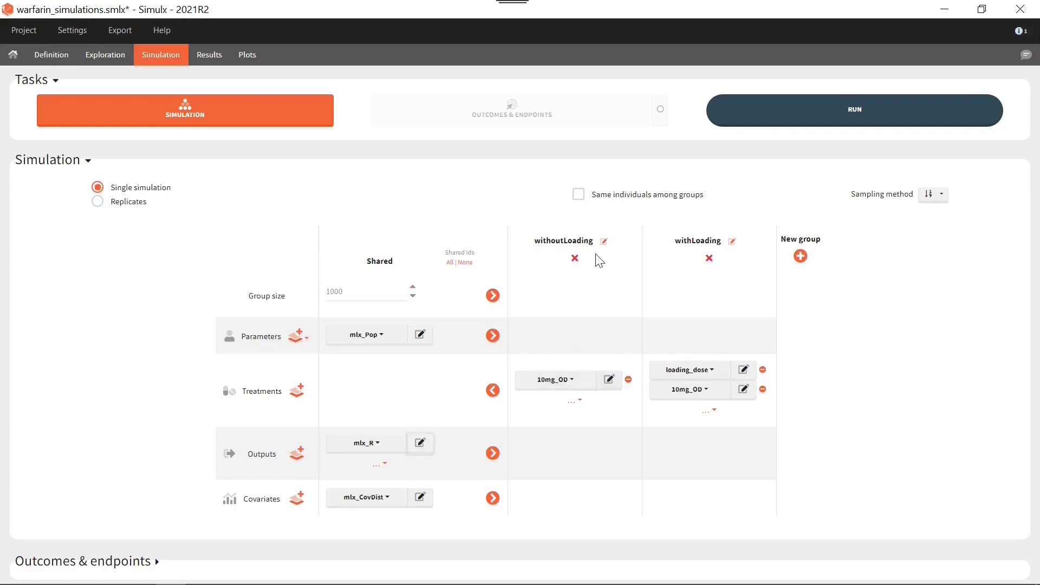
{"action": "left_click", "coordinate": [705, 259]}
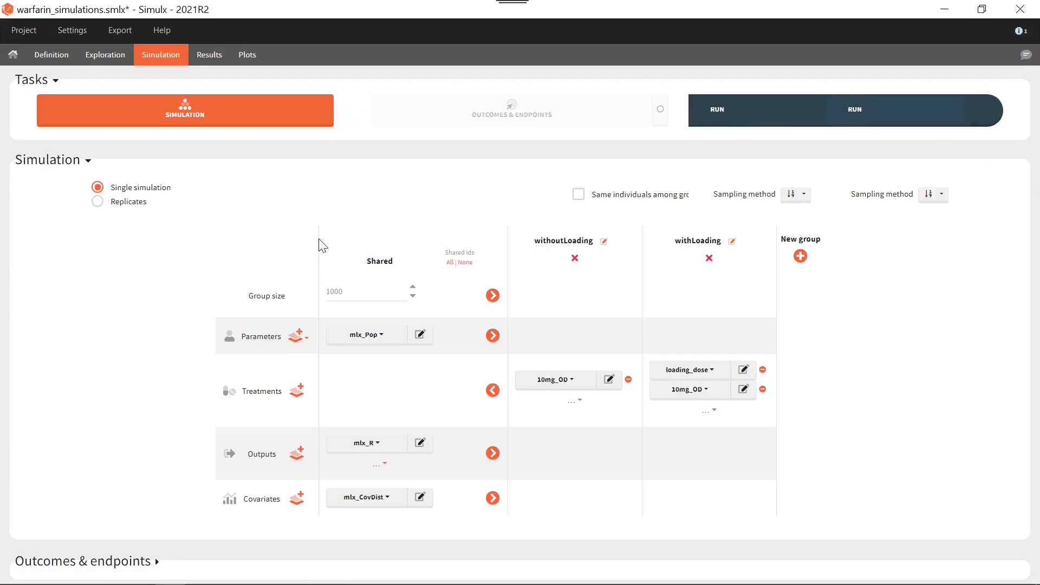
Set the shared group size of the simulation to 100.
{"action": "double_click", "coordinate": [334, 292]}
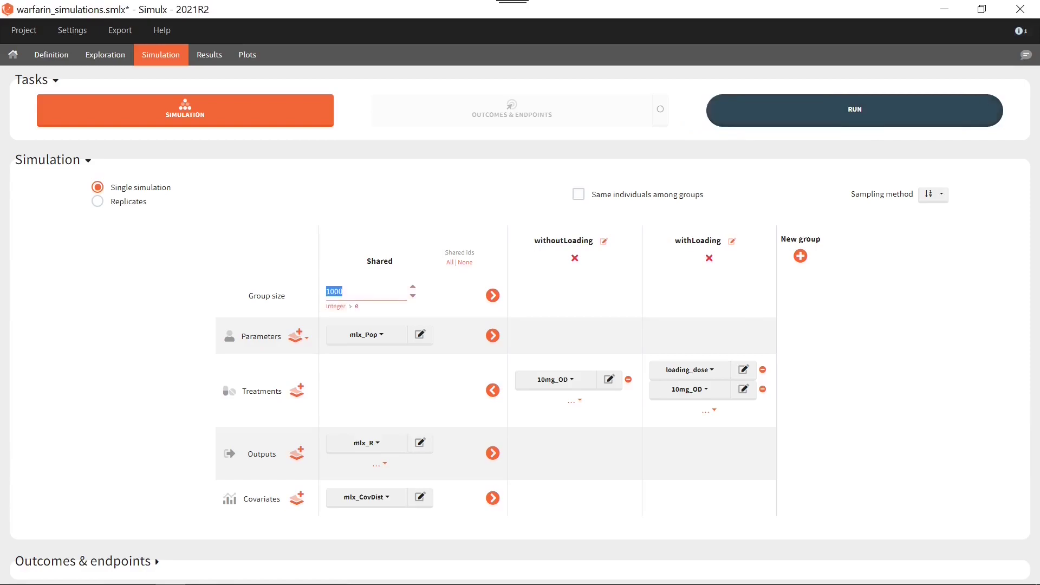
{"action": "type", "text": "100"}
{"action": "left_click", "coordinate": [466, 225]}
Examine how the model code defines the yPD observation from the prediction R.
{"action": "left_click", "coordinate": [53, 57]}
{"action": "left_click", "coordinate": [43, 84]}
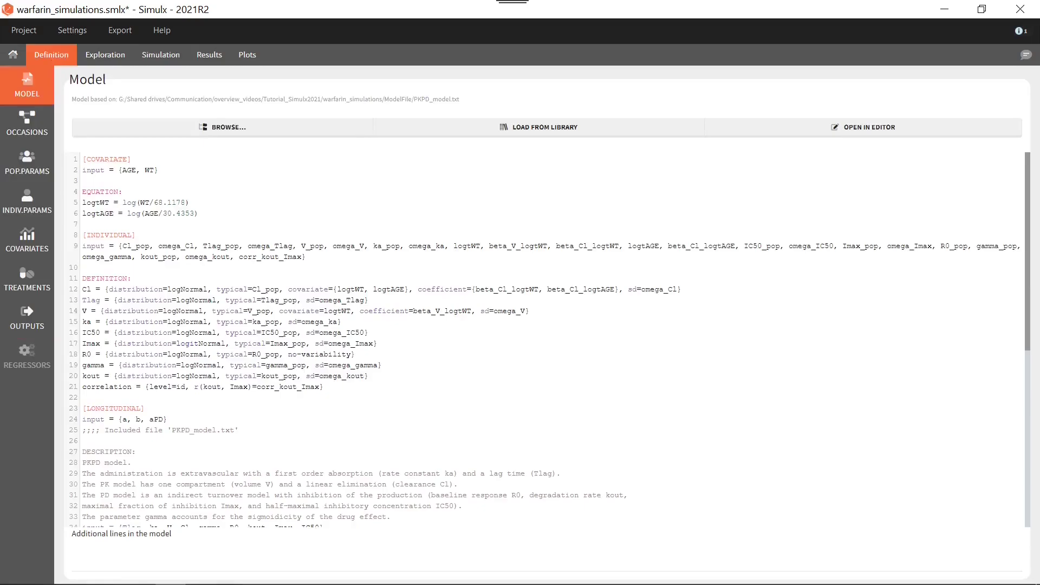
{"action": "scroll", "coordinate": [542, 336], "scroll_direction": "down", "scroll_amount": 10}
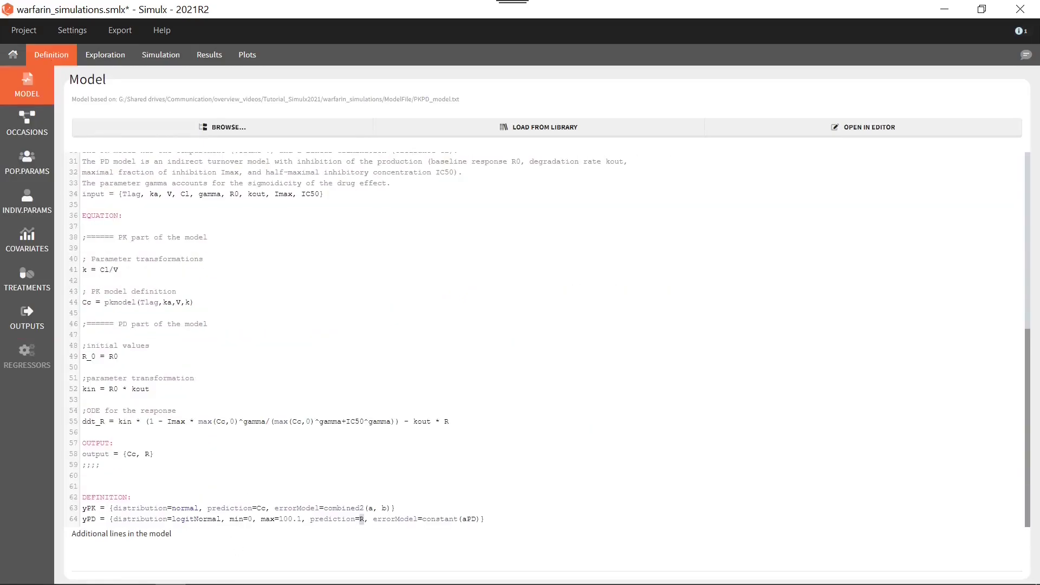
{"action": "double_click", "coordinate": [361, 519]}
{"action": "left_click", "coordinate": [161, 55]}
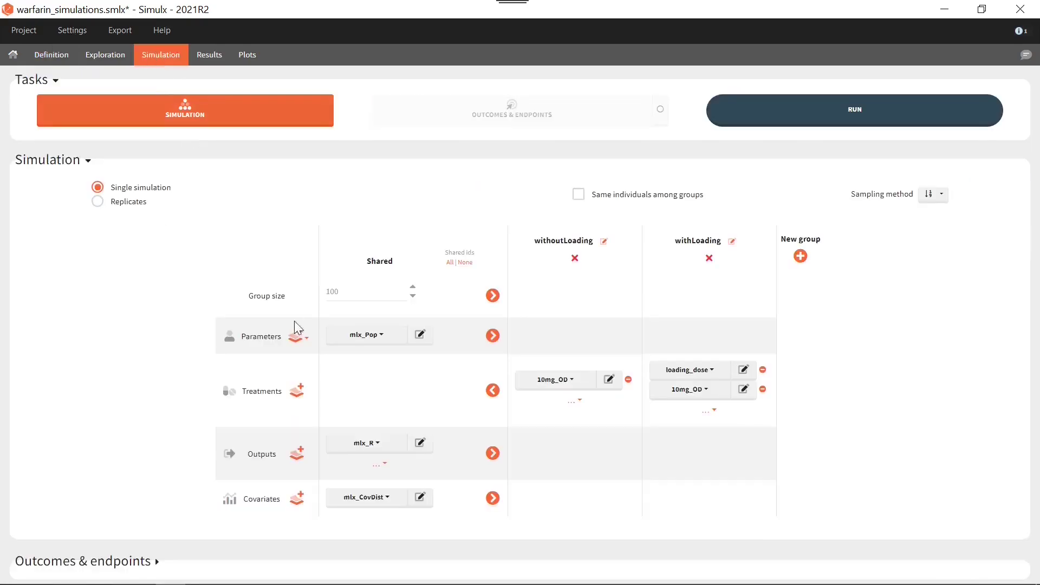
Edit the shared mlx_R output to use yPD as the output variable with an interval of 24.
{"action": "left_click", "coordinate": [421, 445]}
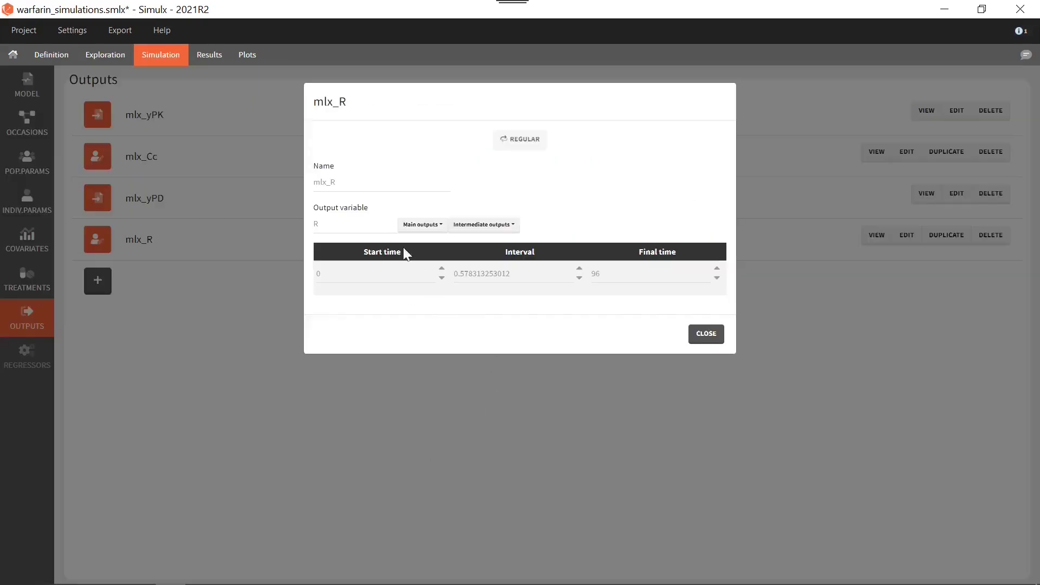
{"action": "left_click", "coordinate": [423, 225]}
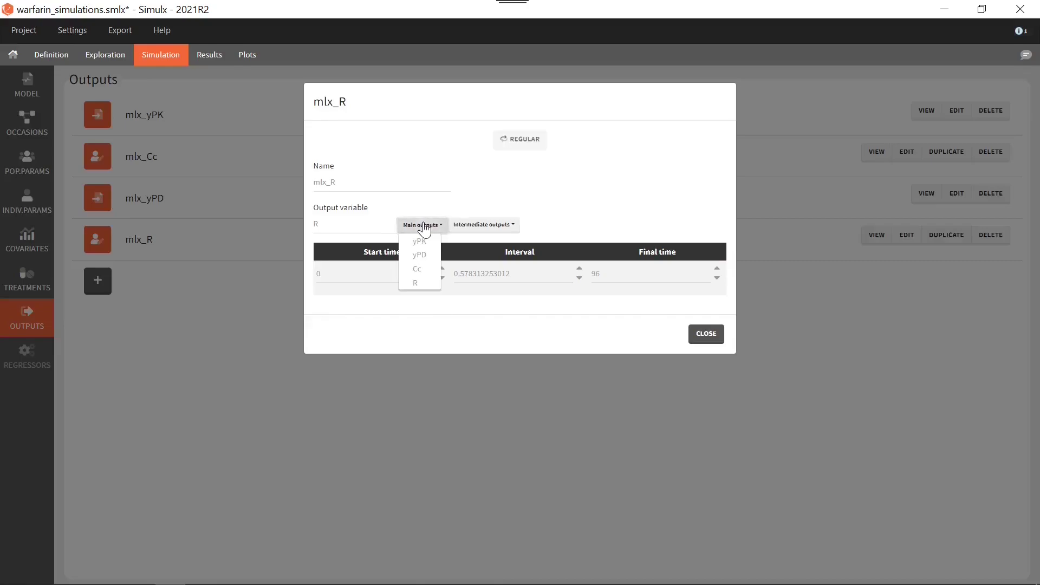
{"action": "left_click", "coordinate": [423, 257]}
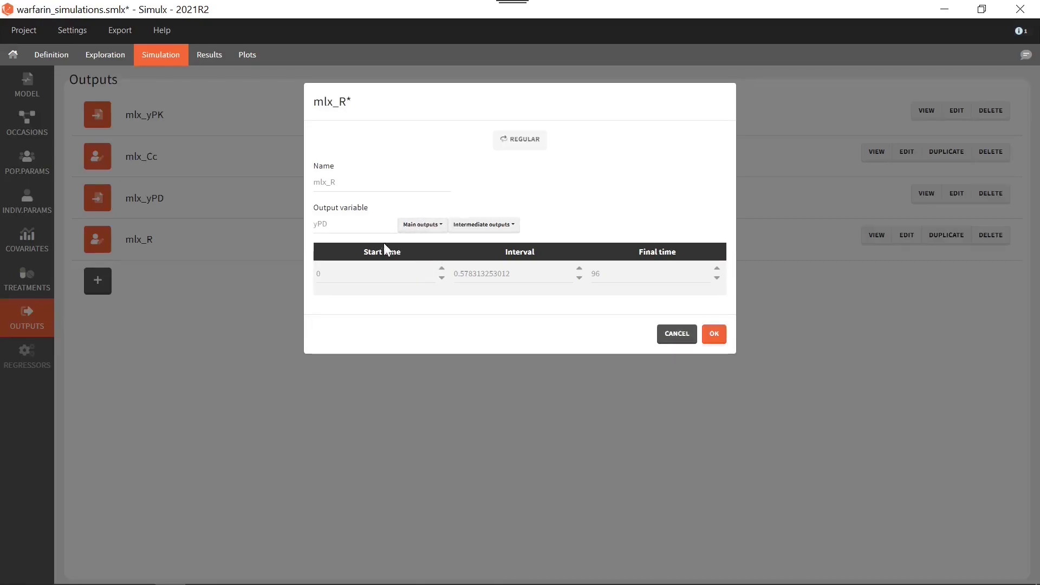
{"action": "double_click", "coordinate": [321, 224]}
{"action": "left_click", "coordinate": [574, 324]}
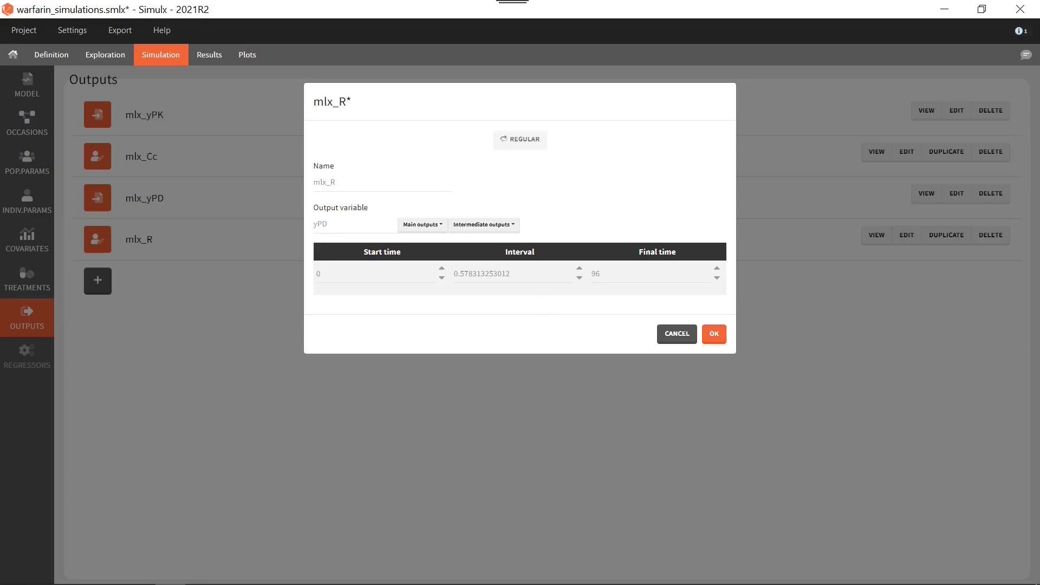
{"action": "key", "text": "Tab"}
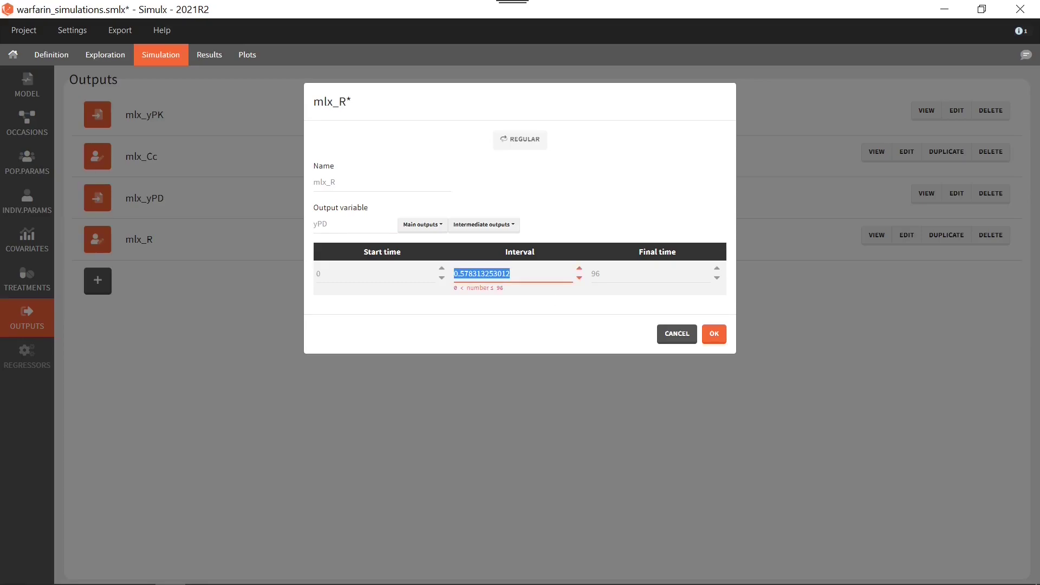
{"action": "type", "text": "24"}
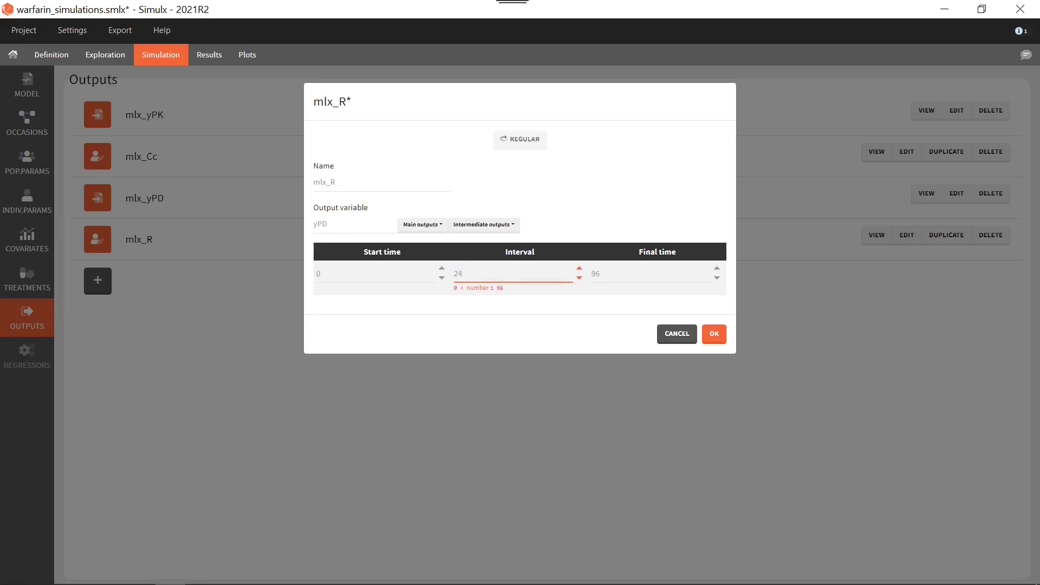
{"action": "left_click", "coordinate": [546, 351]}
{"action": "left_click", "coordinate": [714, 334]}
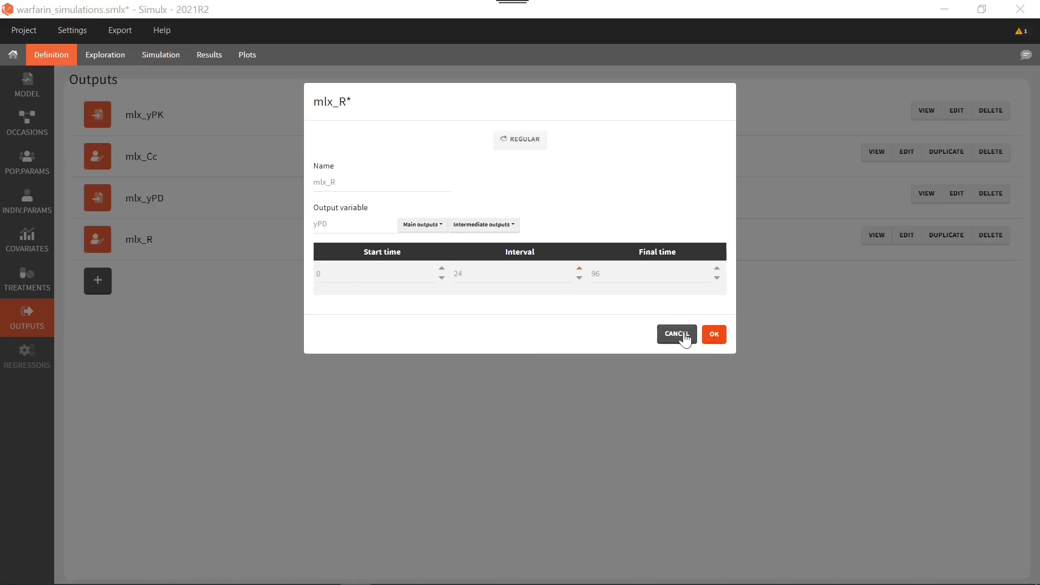
Rename the edited output as measured_PCA and confirm its definition.
{"action": "key", "text": "BackSpace"}
{"action": "key", "text": "BackSpace"}
{"action": "key", "text": "BackSpace"}
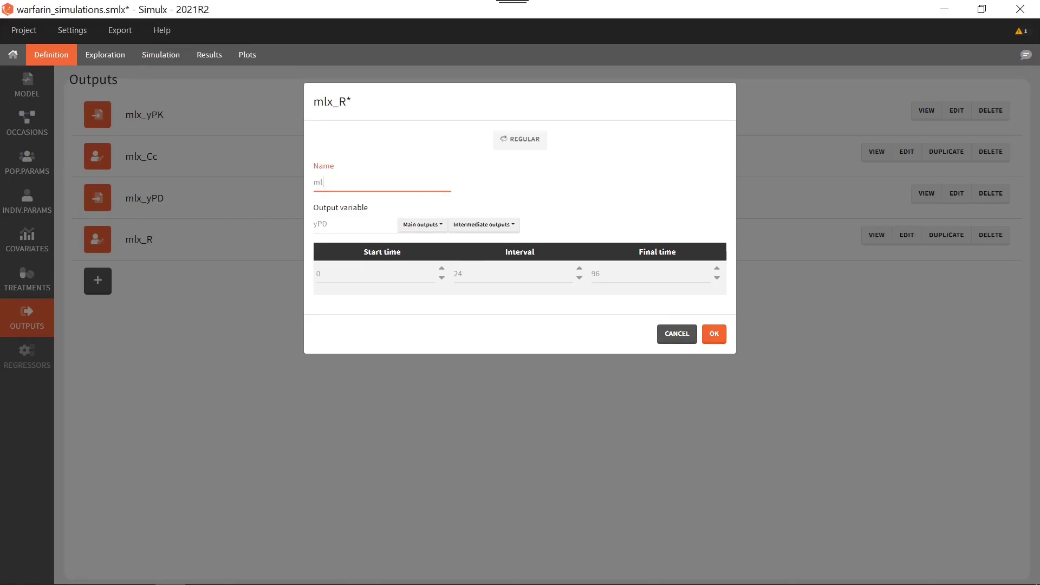
{"action": "type", "text": "easured_PCA"}
{"action": "left_click", "coordinate": [714, 335]}
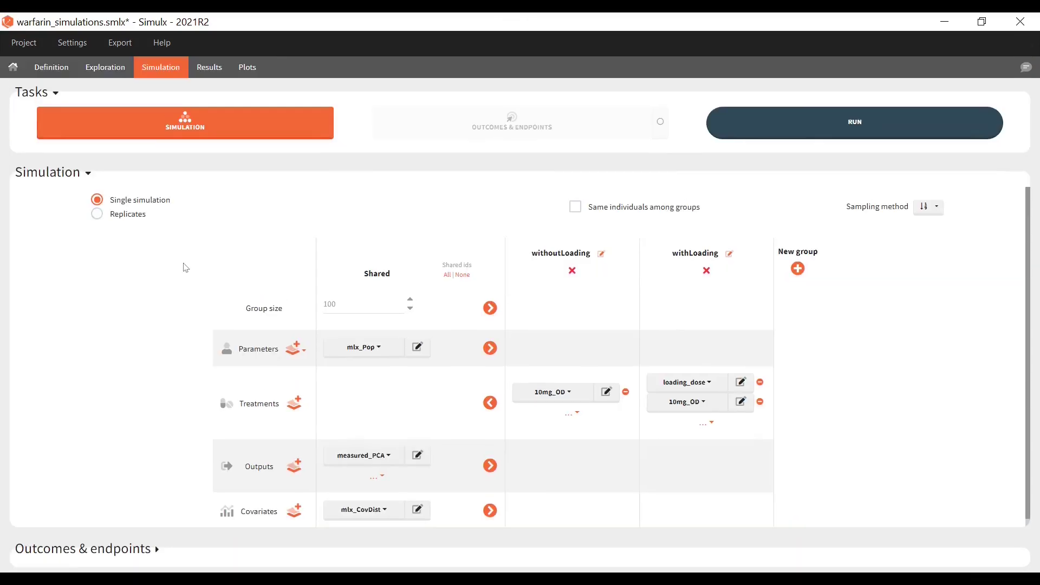
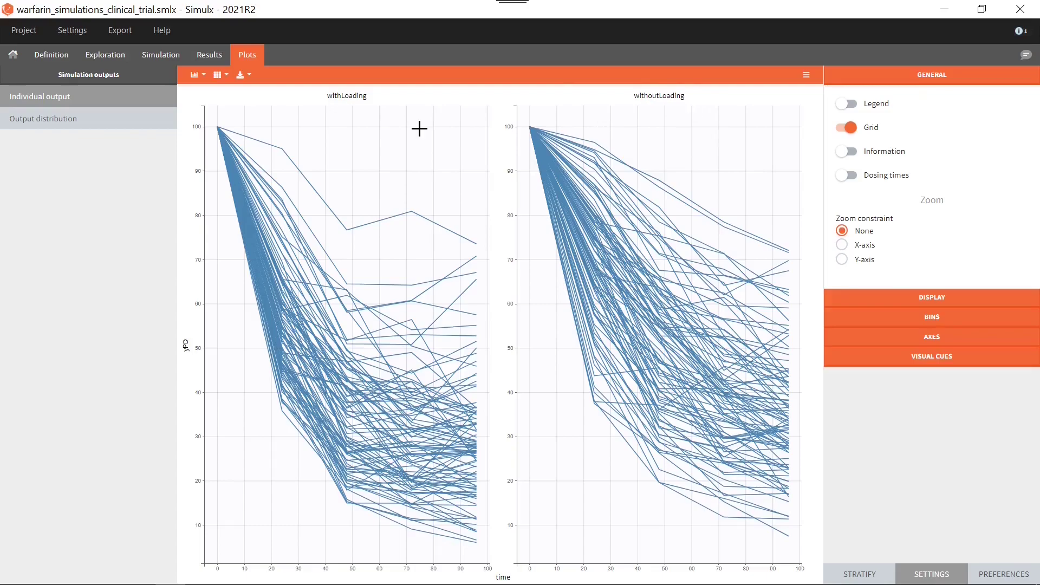
Start a new outcome based on measured_PCA, with the output processing set to last value per id.
{"action": "left_click", "coordinate": [172, 57]}
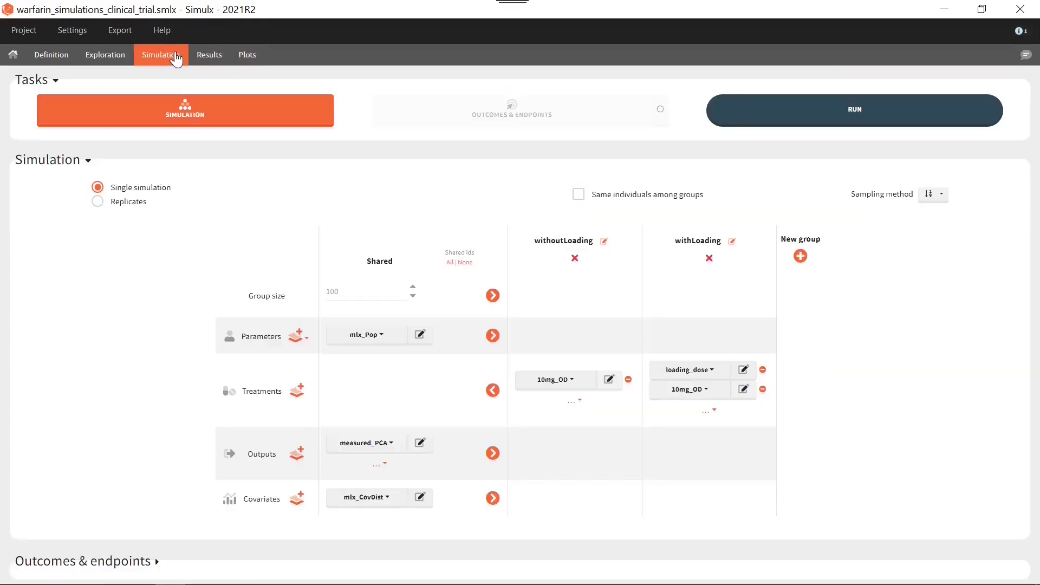
{"action": "left_click", "coordinate": [93, 562]}
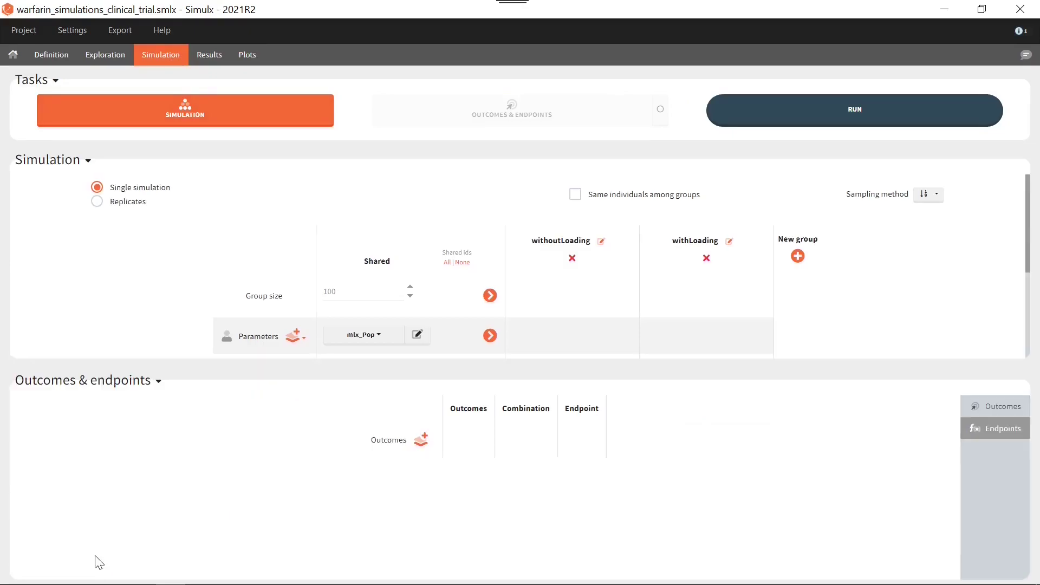
{"action": "left_click", "coordinate": [51, 163]}
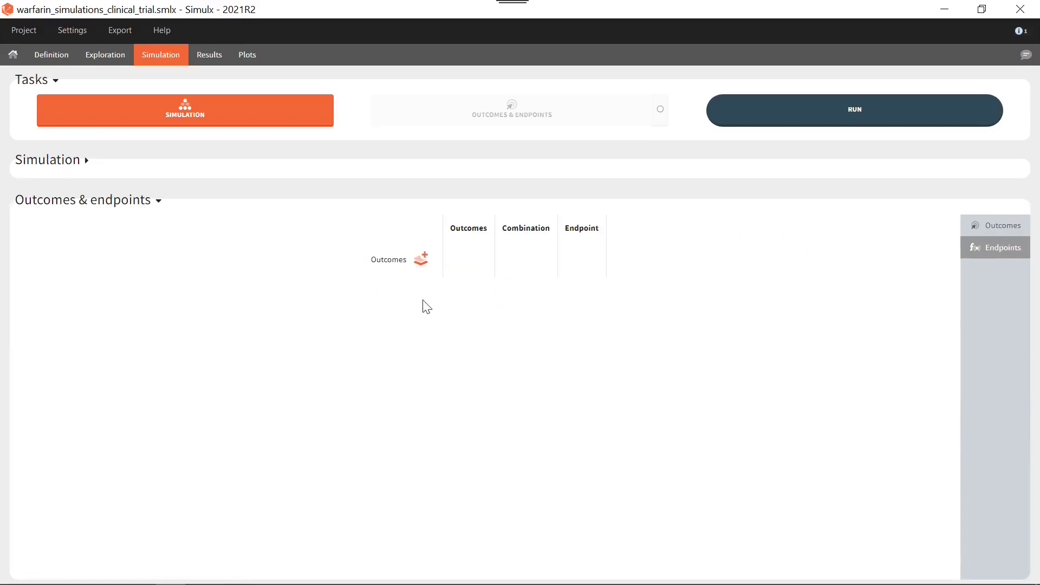
{"action": "left_click", "coordinate": [425, 259]}
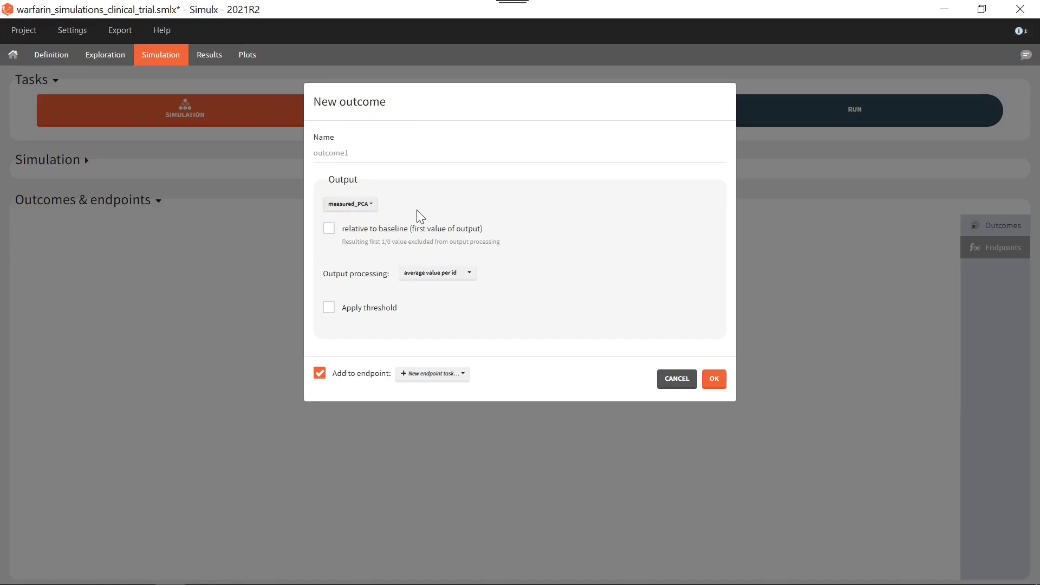
{"action": "left_click", "coordinate": [420, 274]}
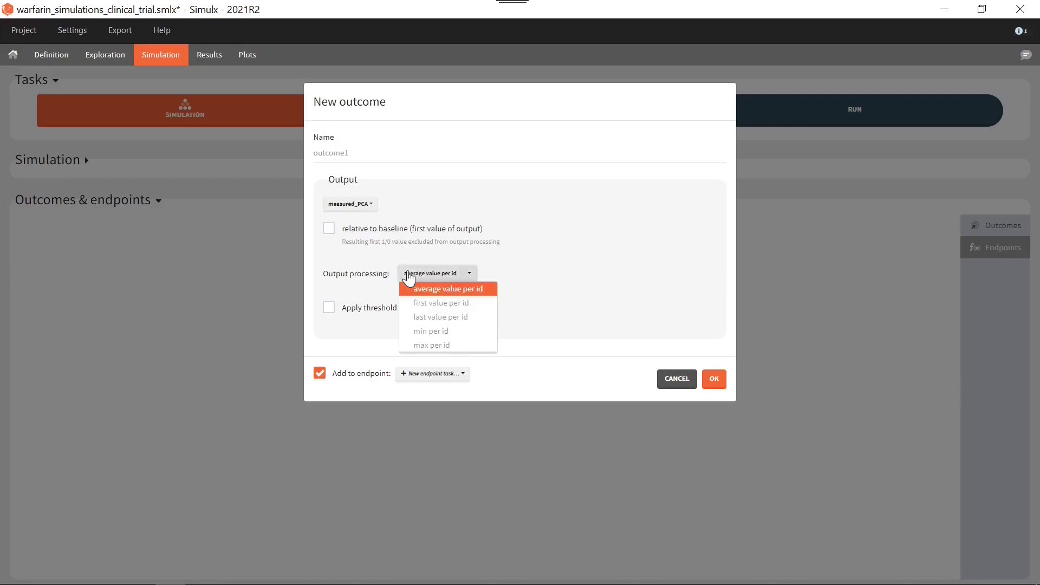
{"action": "left_click", "coordinate": [445, 317]}
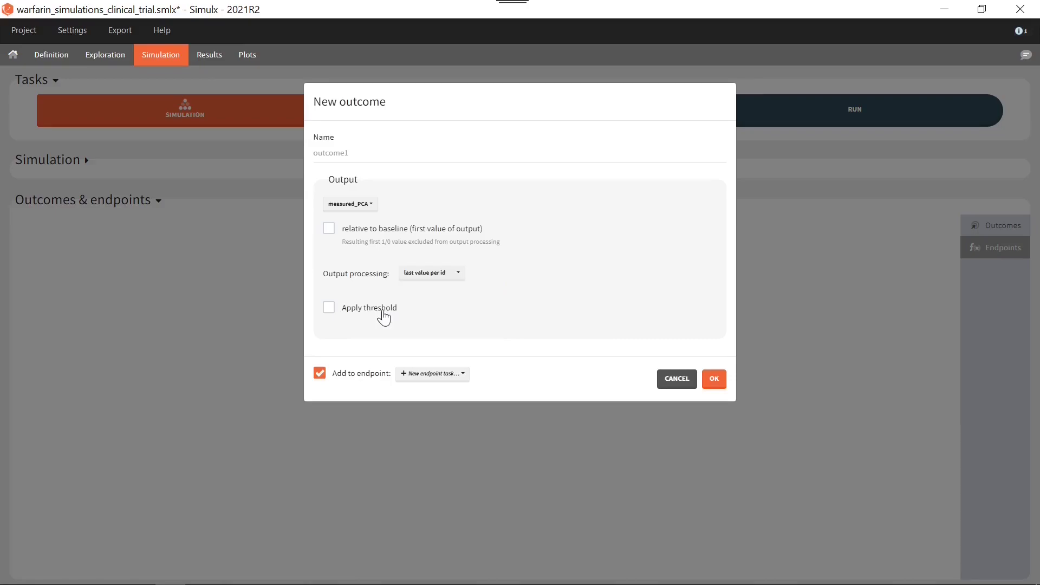
Apply a threshold of < 35 to the new outcome, name it PCABelow35 and confirm its definition.
{"action": "left_click", "coordinate": [384, 318]}
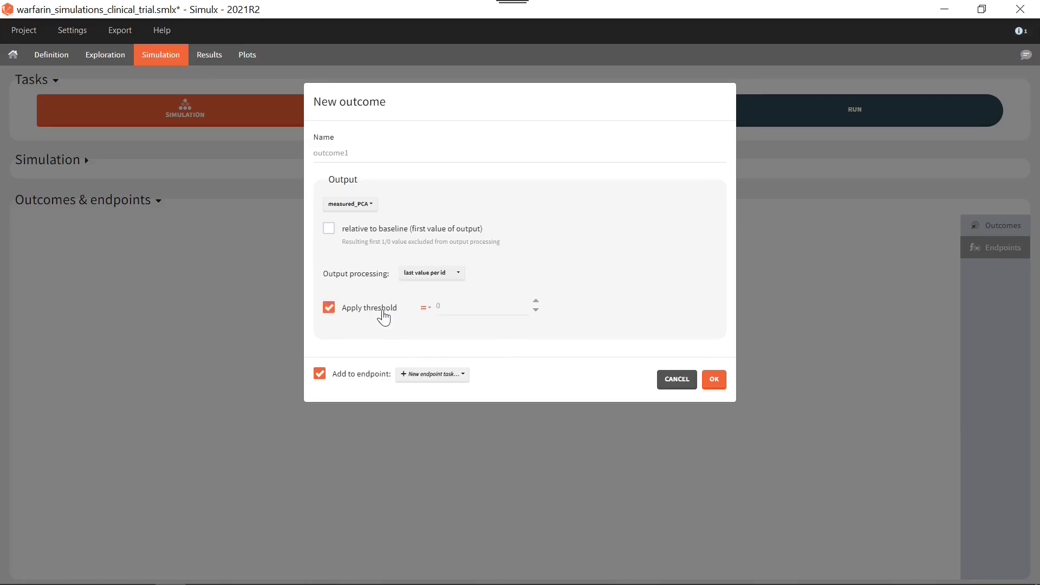
{"action": "left_click", "coordinate": [427, 309]}
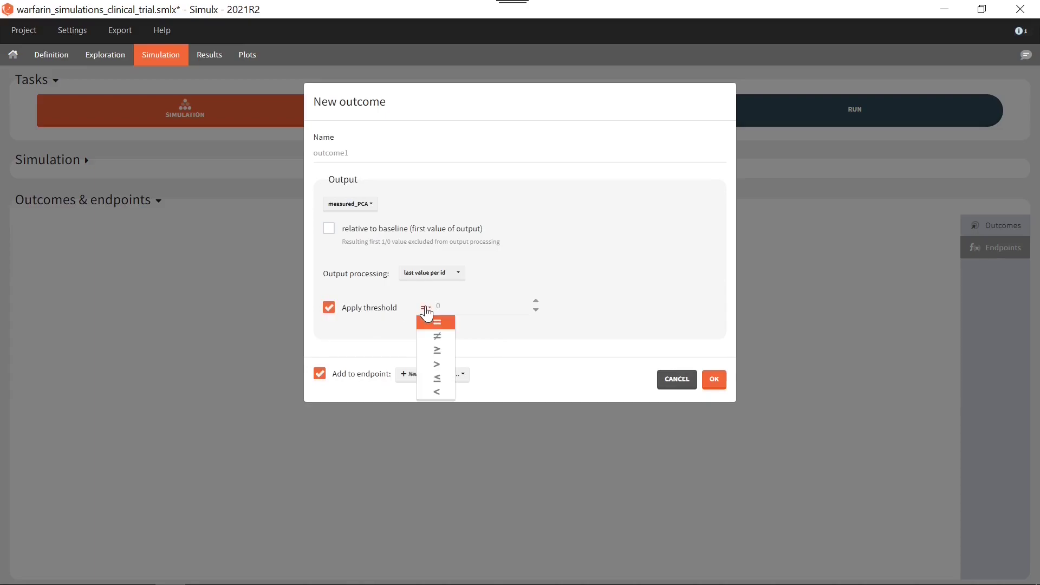
{"action": "left_click", "coordinate": [437, 391]}
{"action": "key", "text": "Tab"}
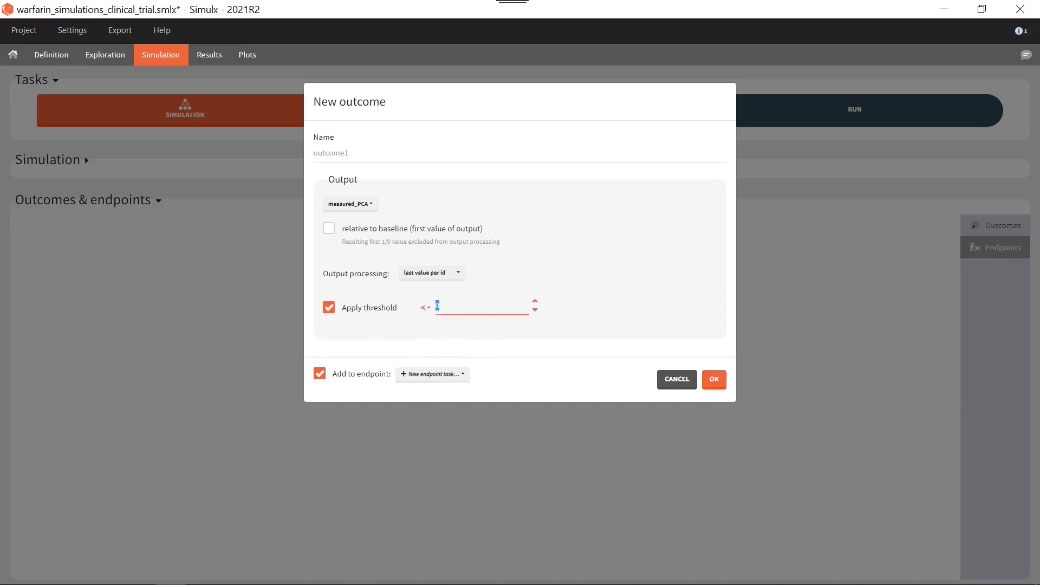
{"action": "type", "text": "35"}
{"action": "left_click", "coordinate": [715, 381]}
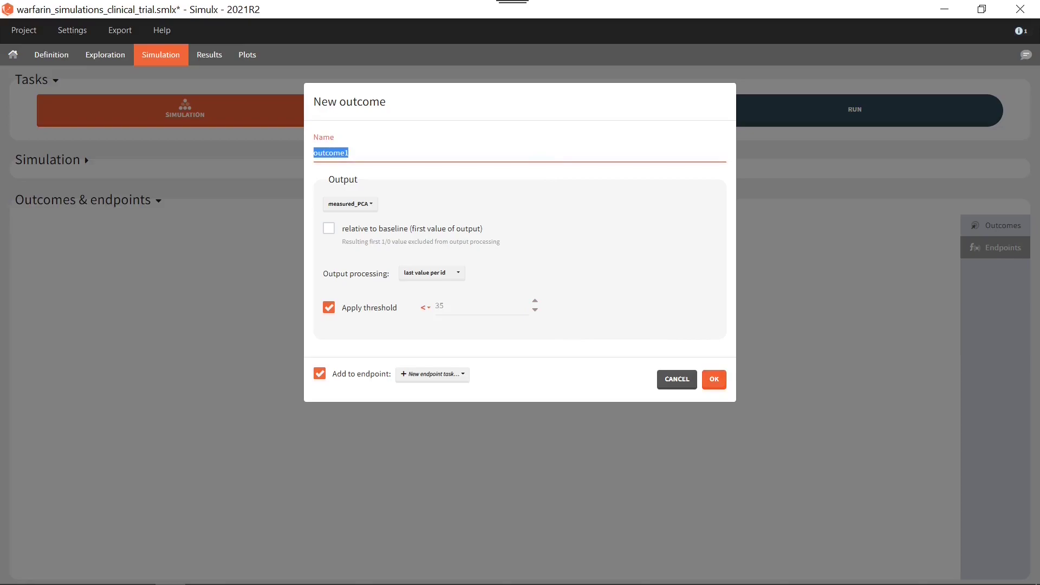
{"action": "type", "text": "PCABelow35"}
{"action": "left_click", "coordinate": [714, 379]}
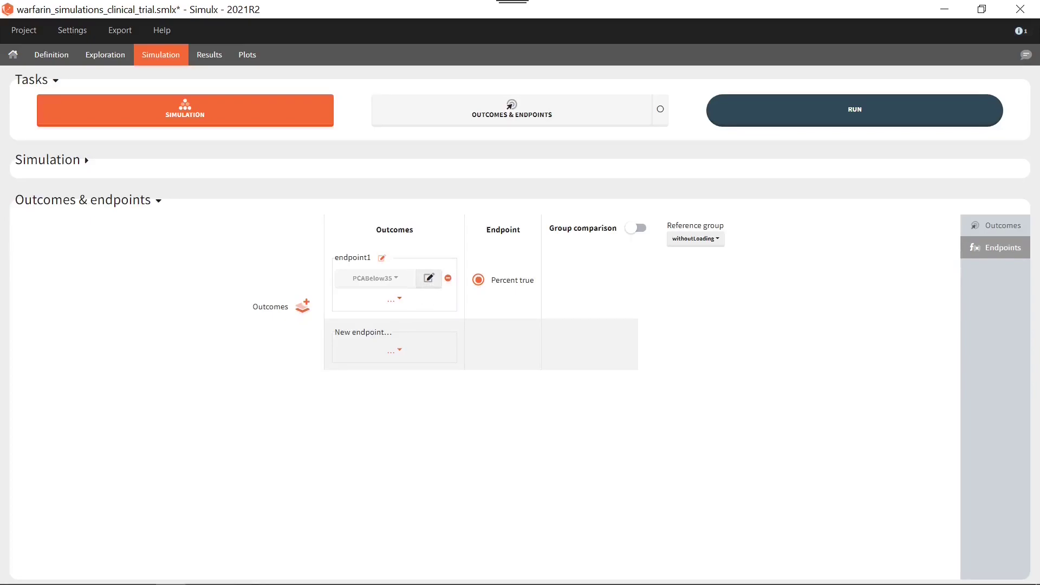
Rename the endpoint containing PCABelow35 as PercentageIdsBelow35.
{"action": "left_click_drag", "start_coordinate": [486, 230], "coordinate": [520, 230]}
{"action": "left_click", "coordinate": [382, 258]}
{"action": "type", "text": "Pe"}
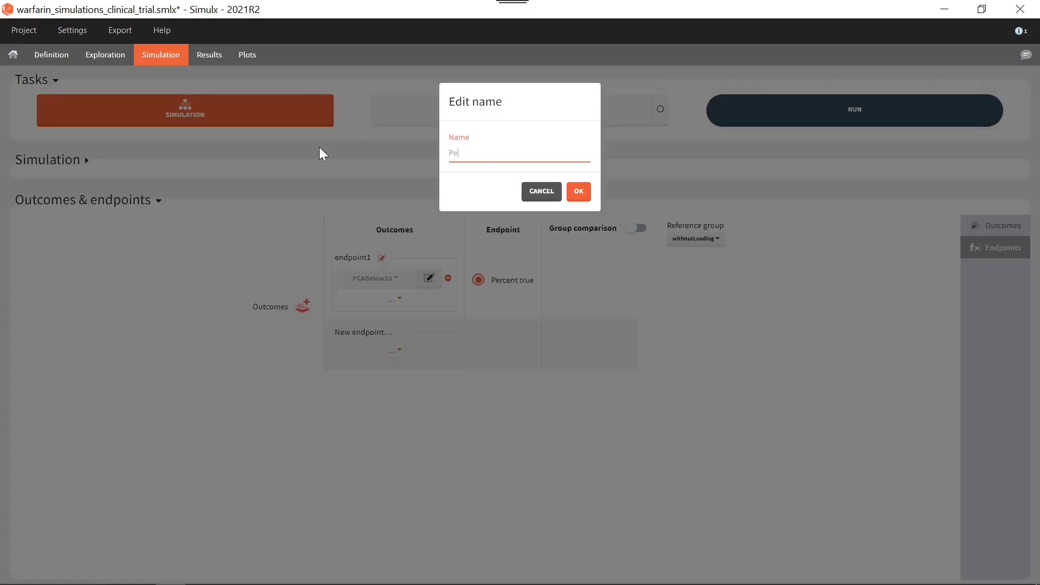
{"action": "type", "text": "rcentageIdsBelow35"}
{"action": "left_click", "coordinate": [585, 191]}
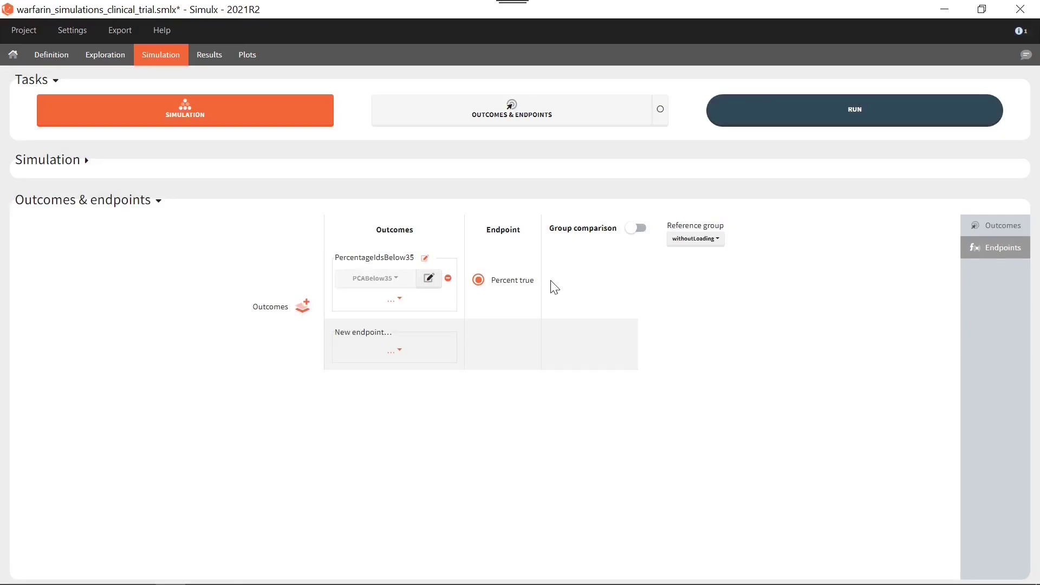
Enable group comparison by statistical test against the withoutLoading reference group, with the alternative hypothesis oddsRatio > 1.
{"action": "left_click", "coordinate": [635, 228]}
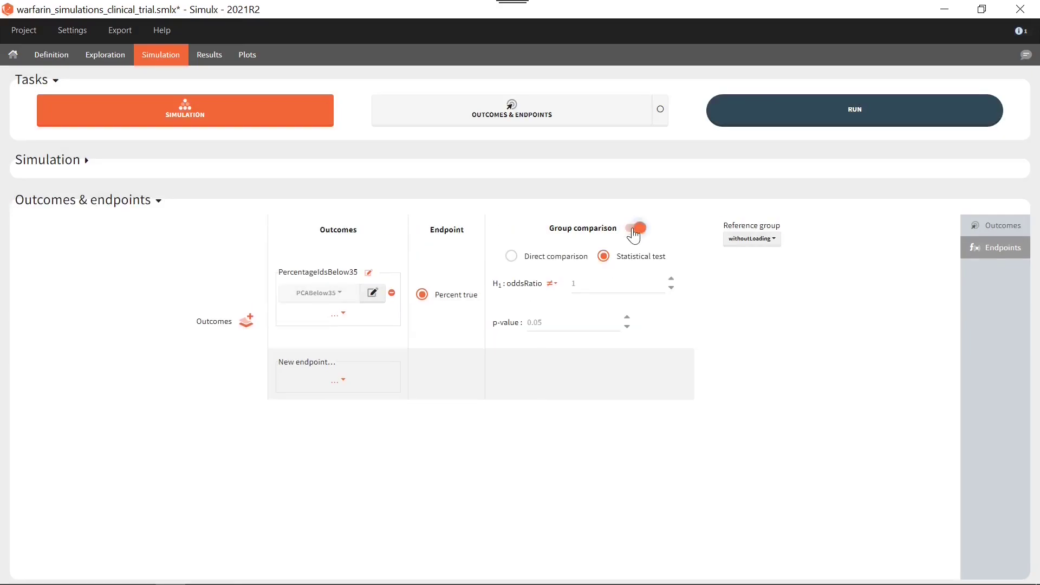
{"action": "left_click", "coordinate": [752, 241]}
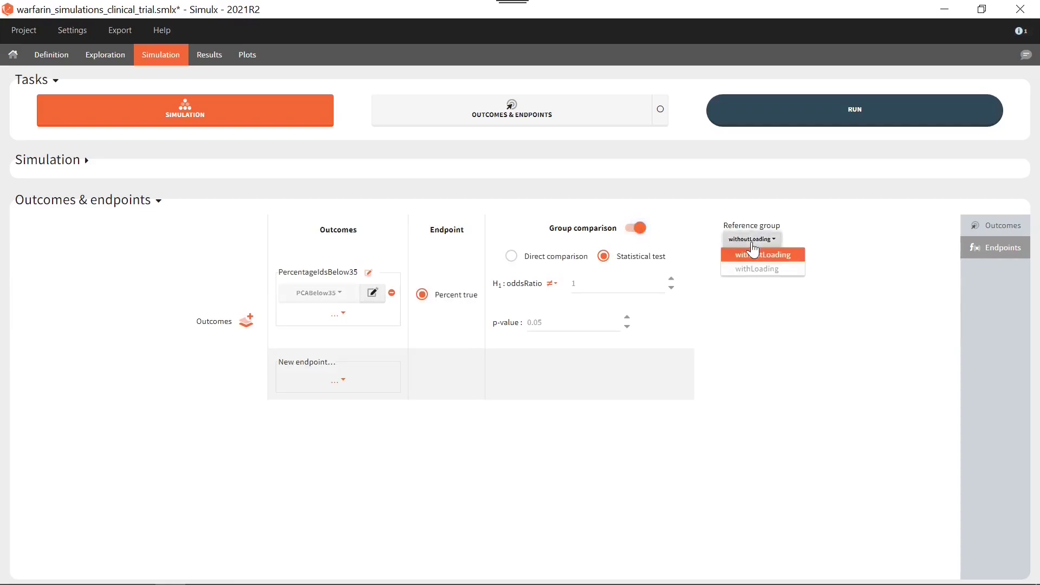
{"action": "left_click", "coordinate": [754, 252]}
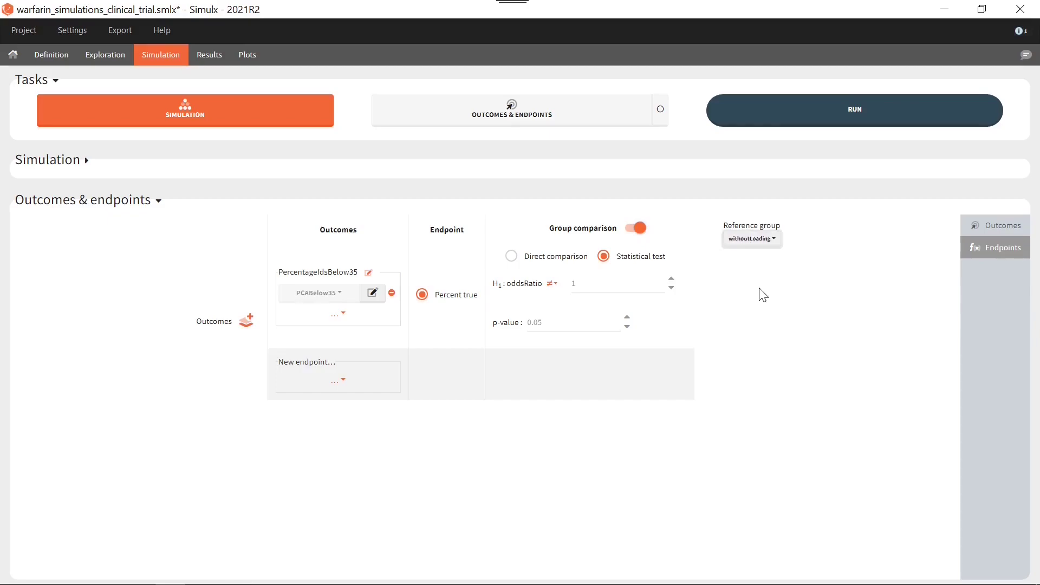
{"action": "left_click", "coordinate": [558, 285]}
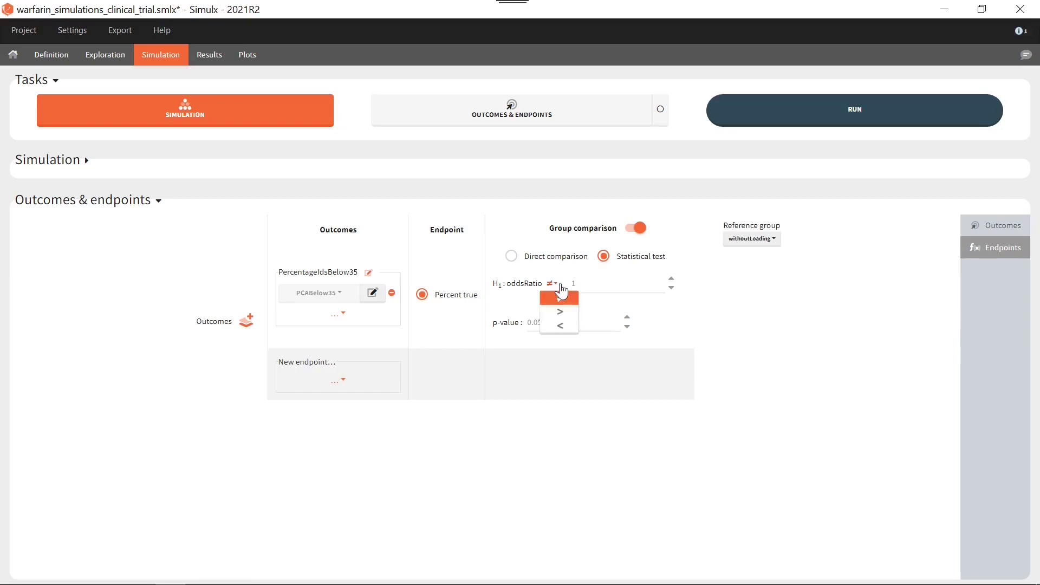
{"action": "left_click", "coordinate": [560, 312]}
{"action": "double_click", "coordinate": [573, 284]}
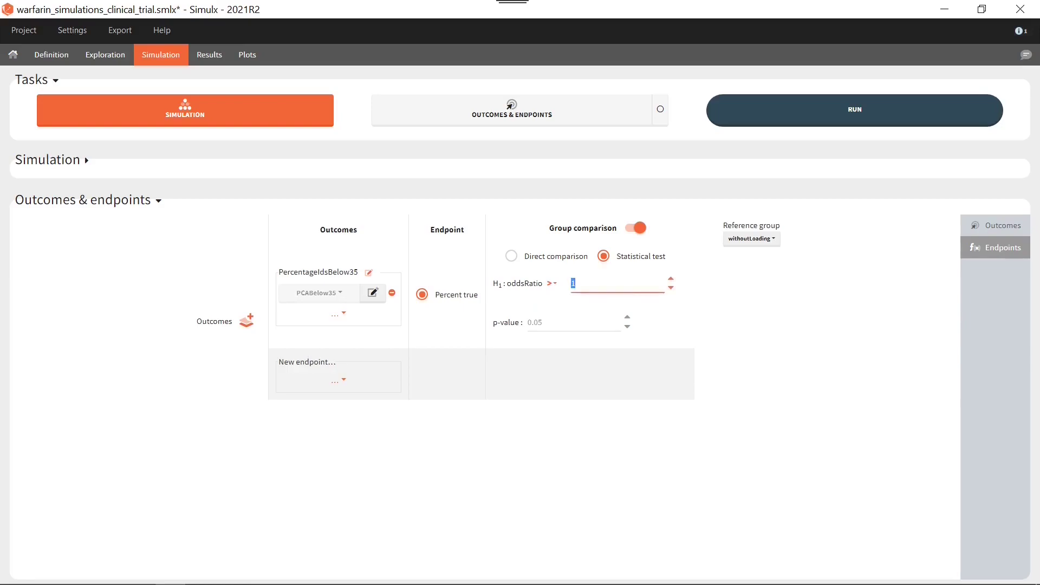
{"action": "left_click", "coordinate": [723, 310]}
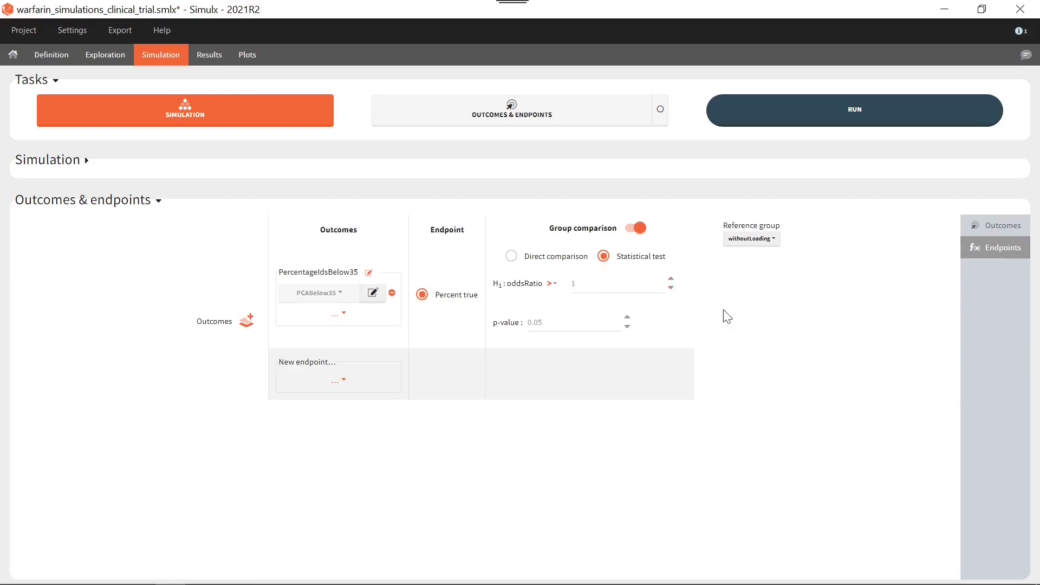
Run the outcomes and endpoints task and view the individual PCABelow35 outcomes in table form.
{"action": "left_click", "coordinate": [548, 122]}
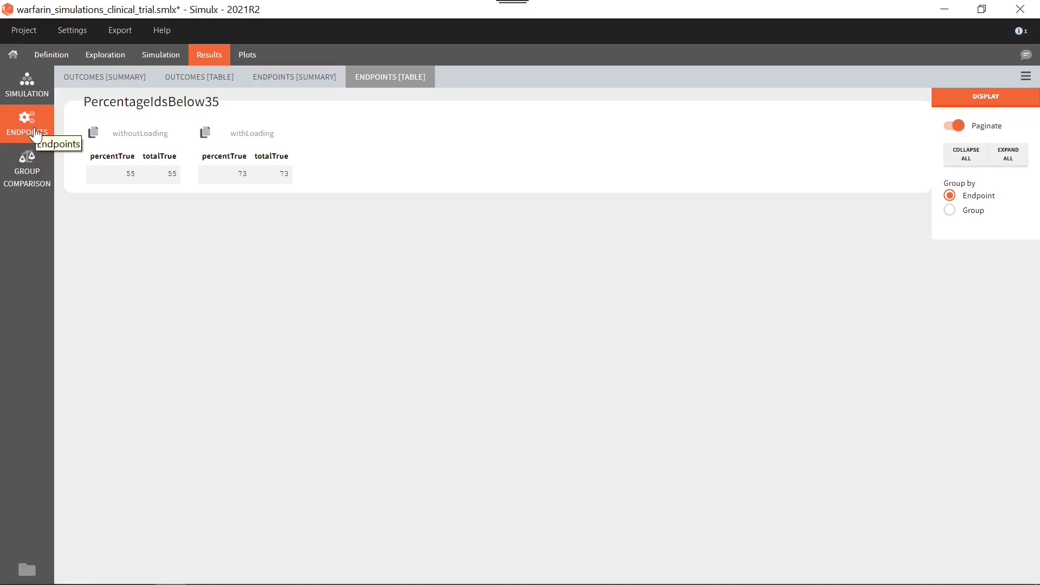
{"action": "left_click", "coordinate": [195, 83]}
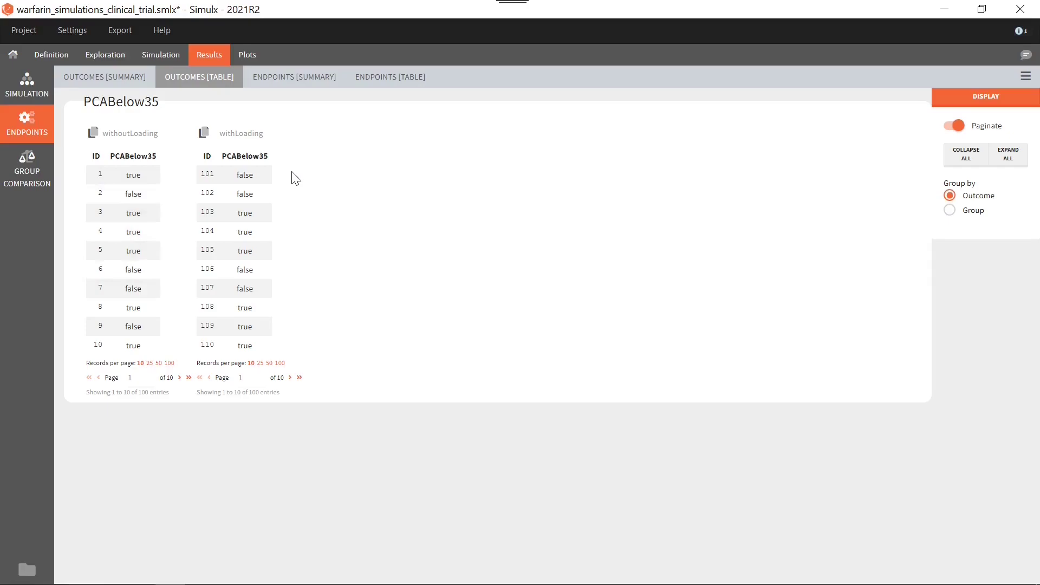
Display the PCABelow35 outcome distribution as stacked bars with the legend shown, and inspect the bars of both groups.
{"action": "left_click", "coordinate": [249, 61]}
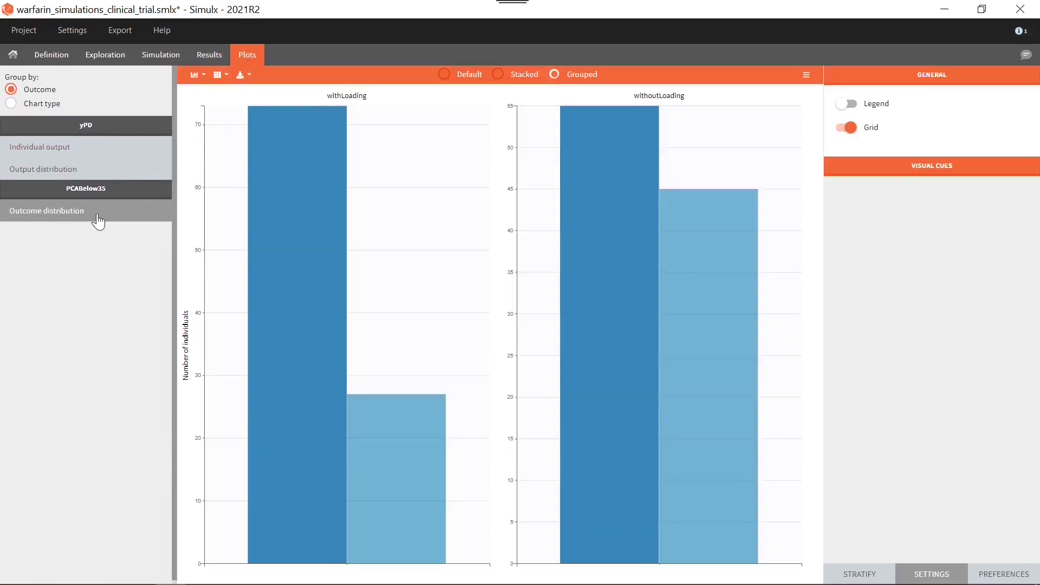
{"action": "left_click", "coordinate": [528, 81]}
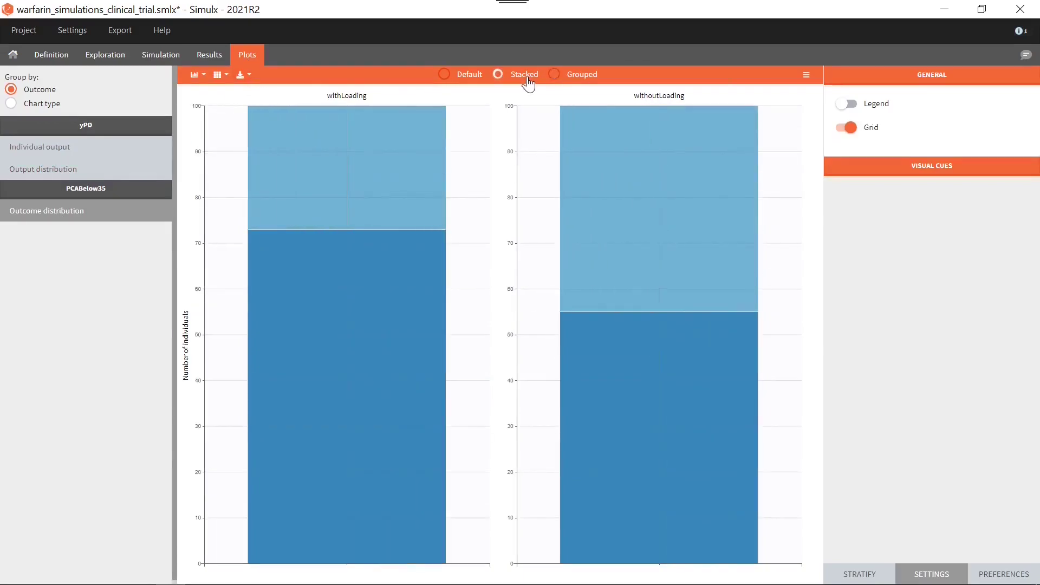
{"action": "mouse_move", "coordinate": [388, 274]}
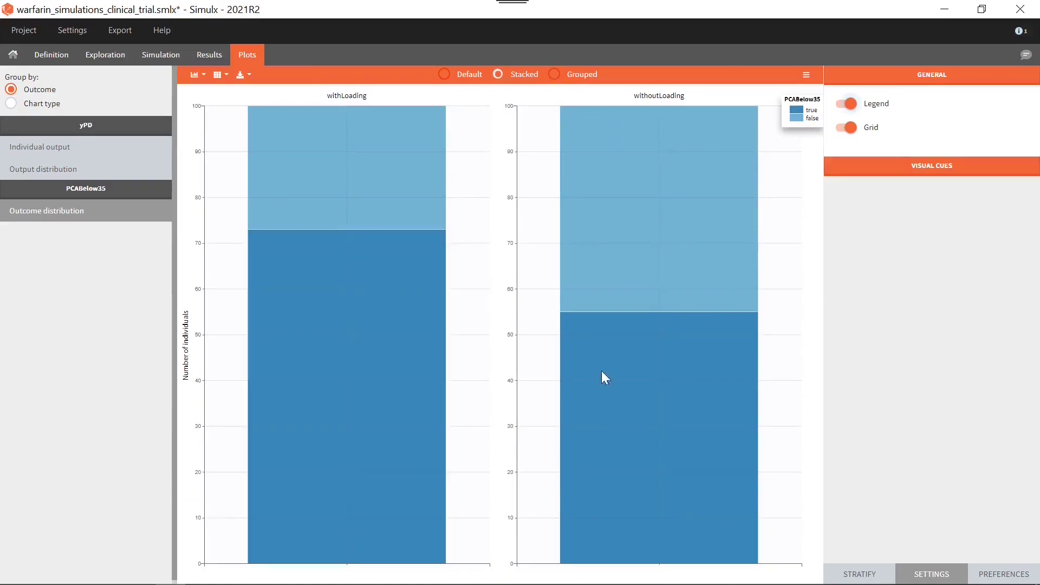
{"action": "mouse_move", "coordinate": [622, 376]}
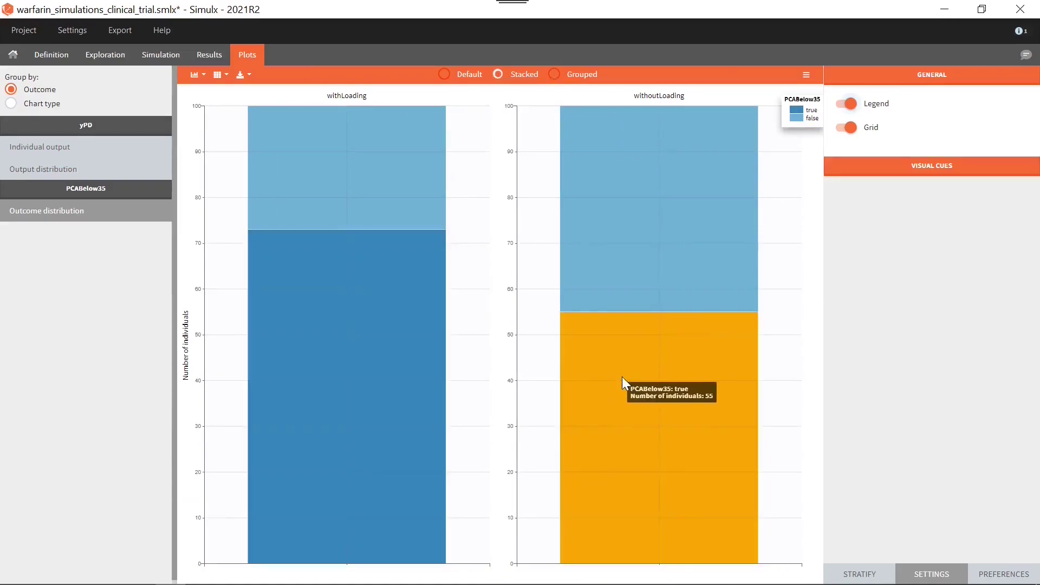
Examine the group comparison table for PercentageIdsBelow35 and check it against the statistical test settings.
{"action": "left_click", "coordinate": [206, 54]}
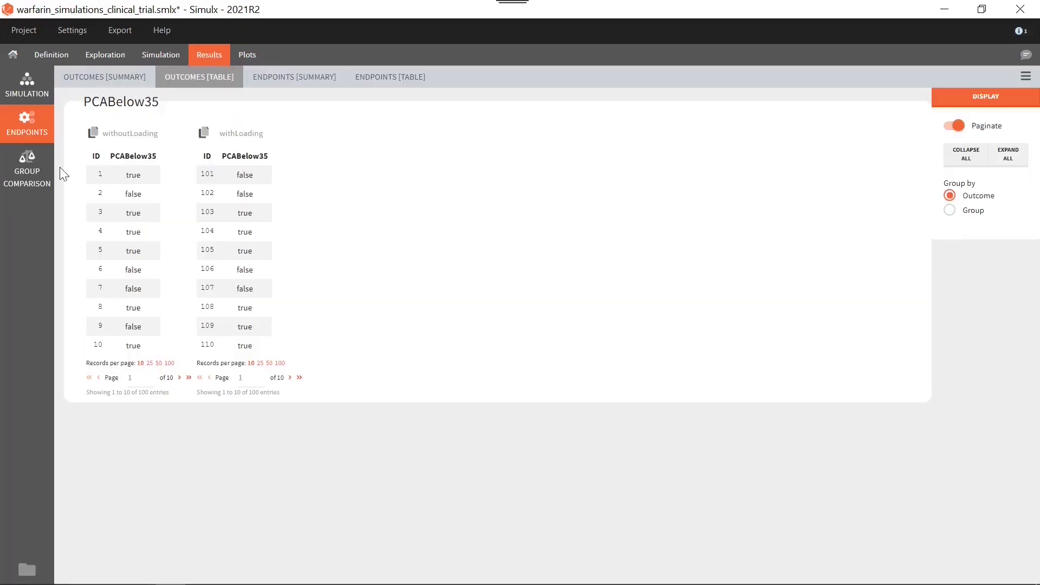
{"action": "left_click", "coordinate": [25, 186]}
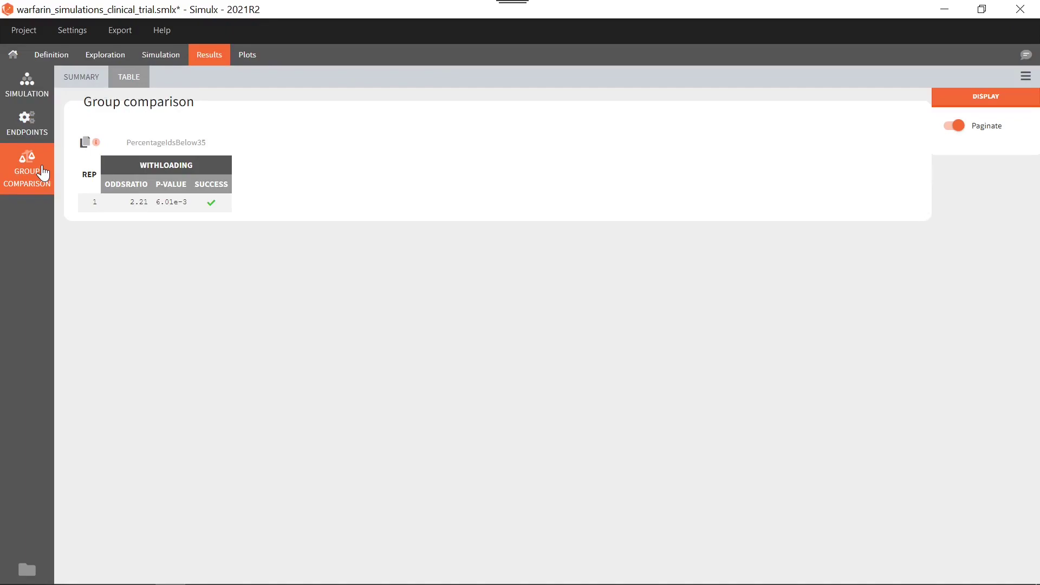
{"action": "left_click", "coordinate": [96, 143]}
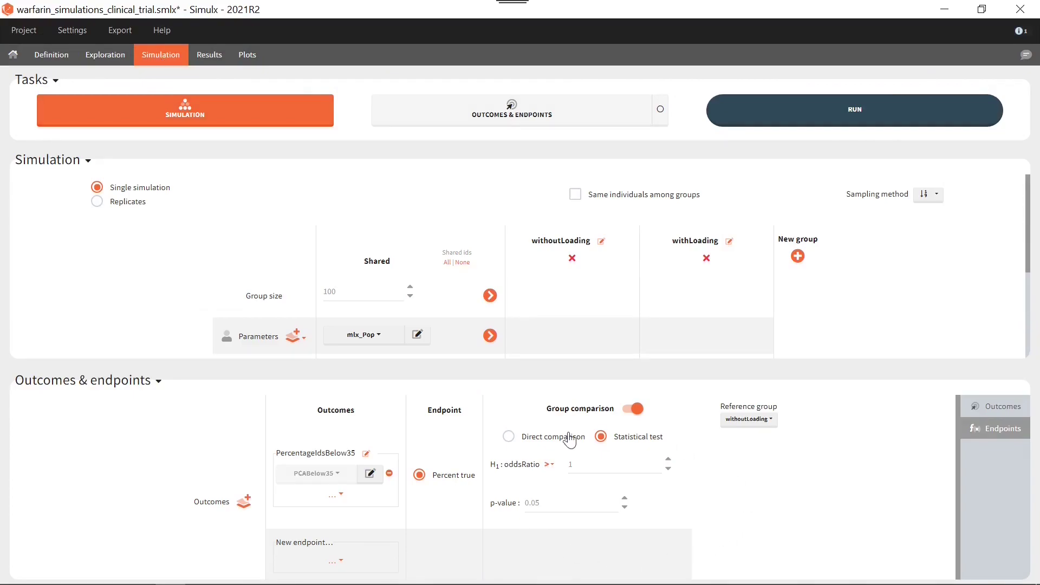
{"action": "left_click", "coordinate": [211, 55]}
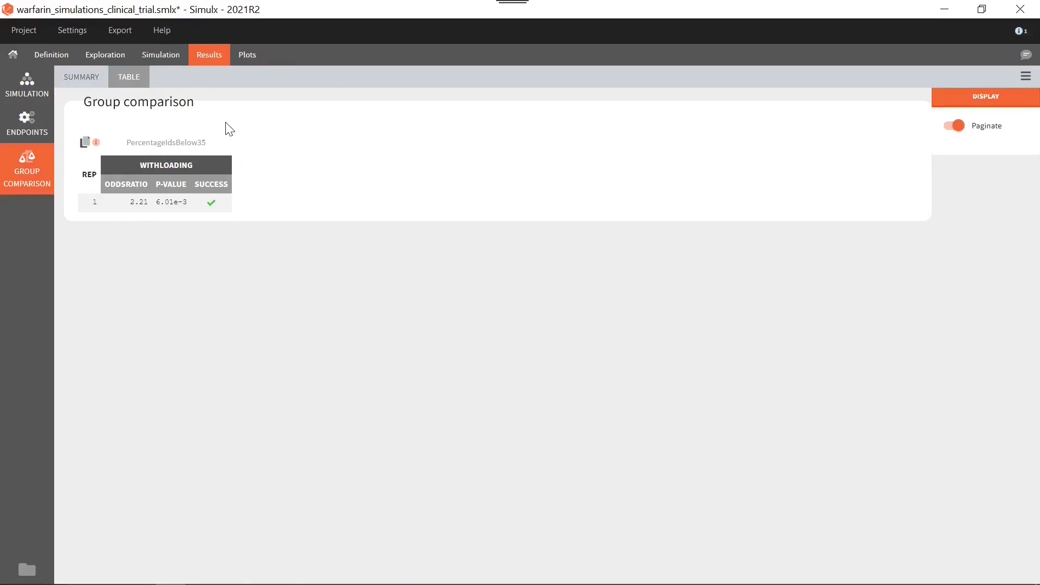
Switch the simulation from a single run to replicates and set the number of replicates to 300.
{"action": "left_click", "coordinate": [162, 57]}
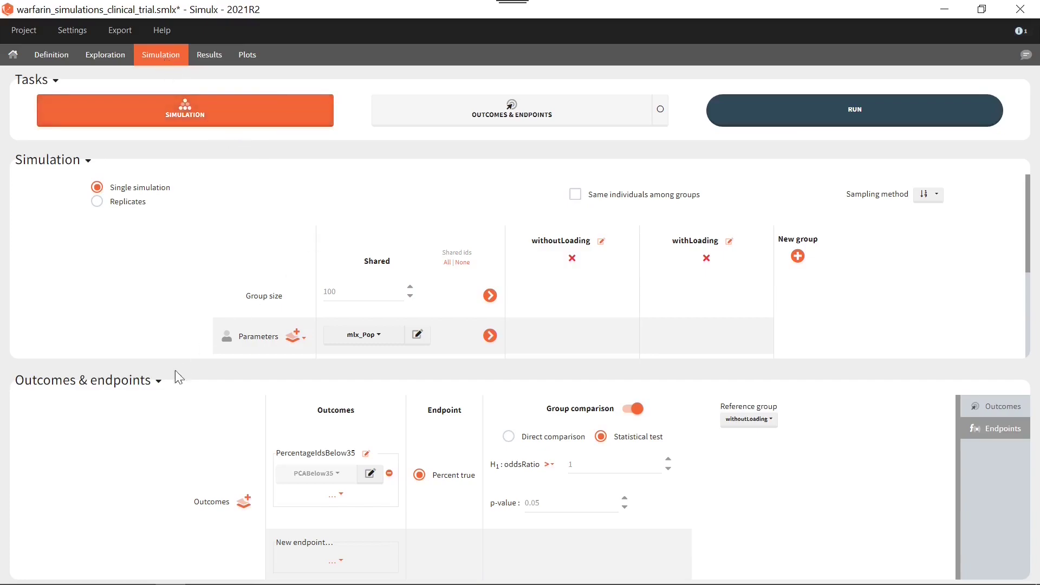
{"action": "left_click", "coordinate": [134, 390]}
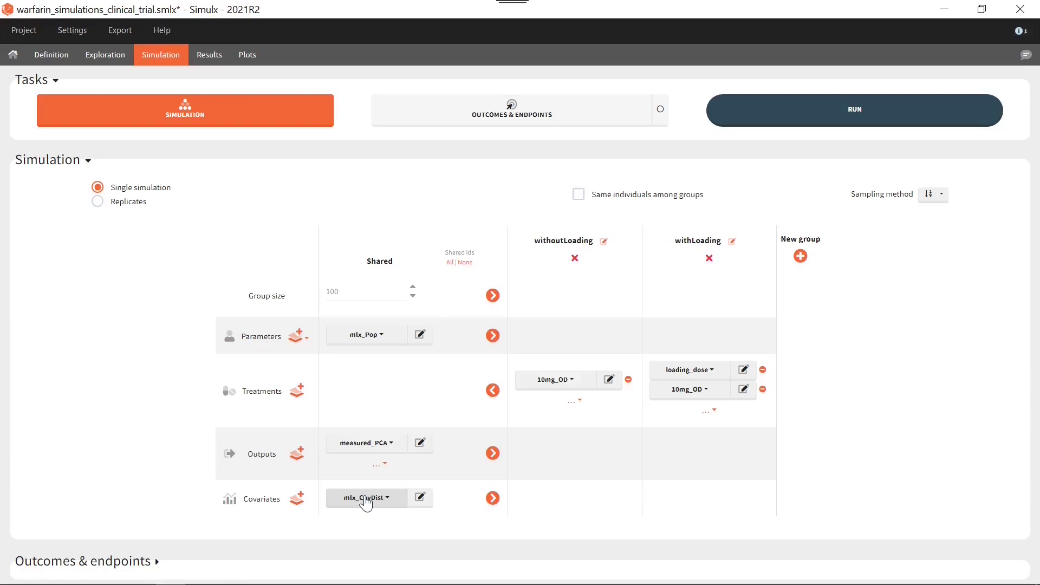
{"action": "left_click", "coordinate": [130, 202]}
{"action": "double_click", "coordinate": [321, 196]}
{"action": "type", "text": "300"}
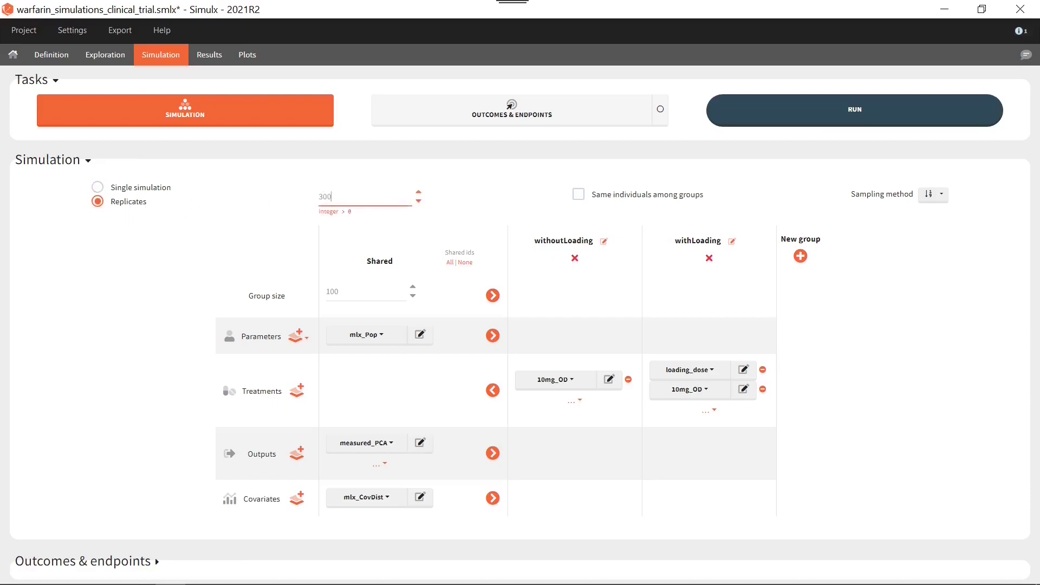
Include the outcomes and endpoints task in the run, launch the replicated simulation and open its plots.
{"action": "left_click", "coordinate": [661, 110]}
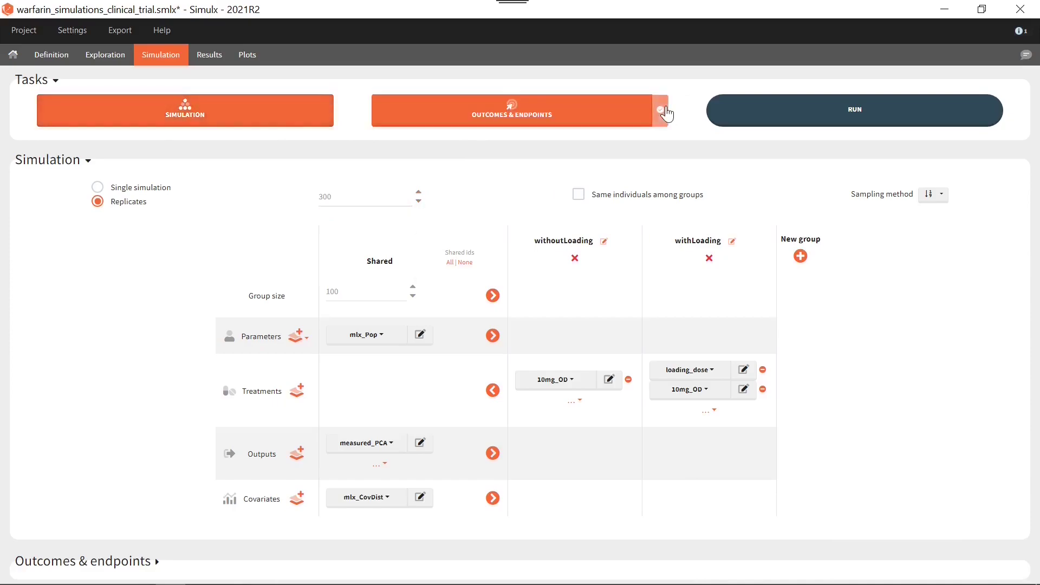
{"action": "left_click", "coordinate": [834, 111]}
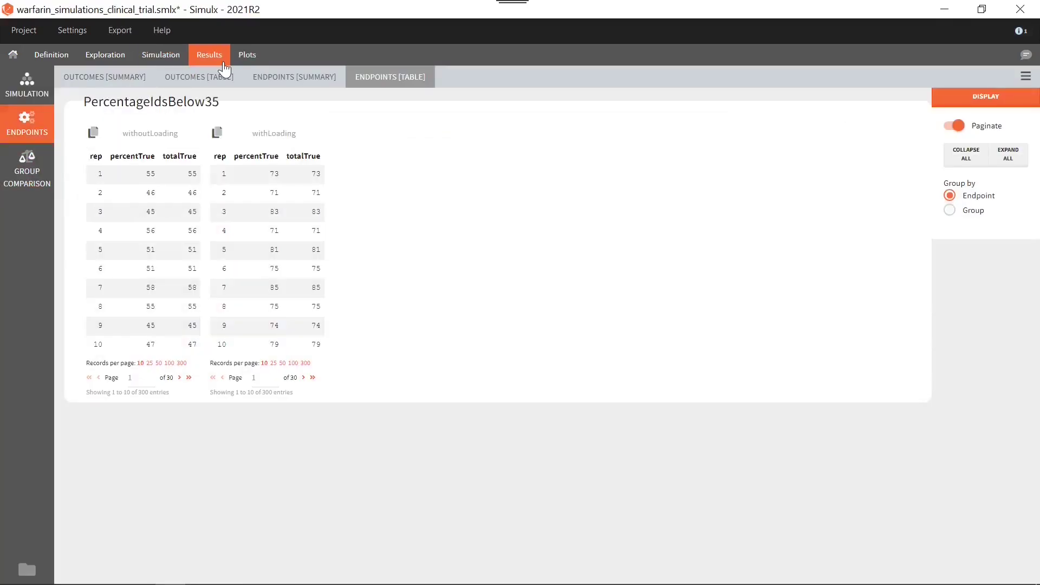
{"action": "left_click", "coordinate": [259, 64]}
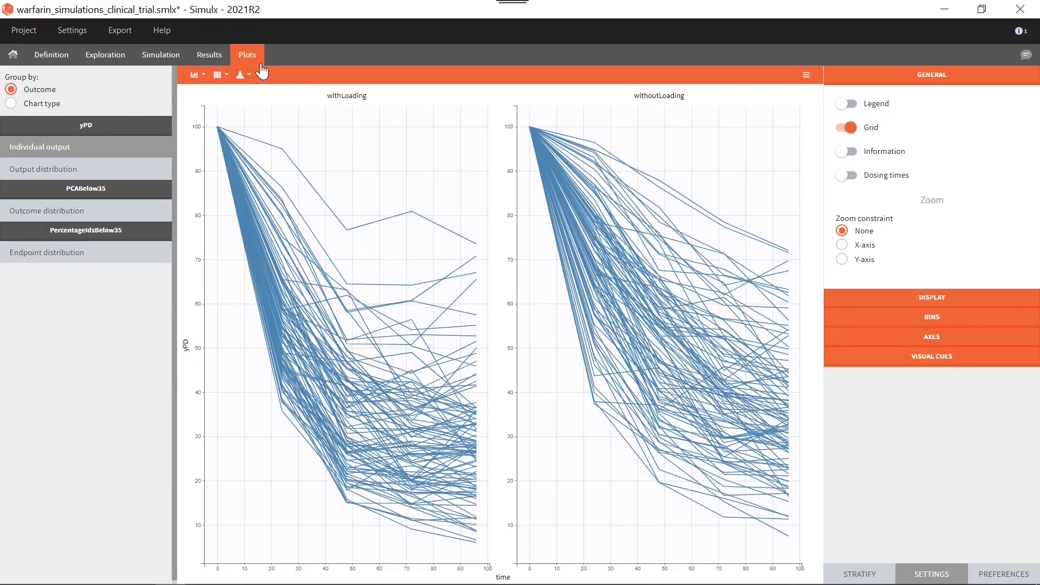
Step through the simulated replicates in the yPD individual output plot up to replicate 6.
{"action": "left_click", "coordinate": [886, 299]}
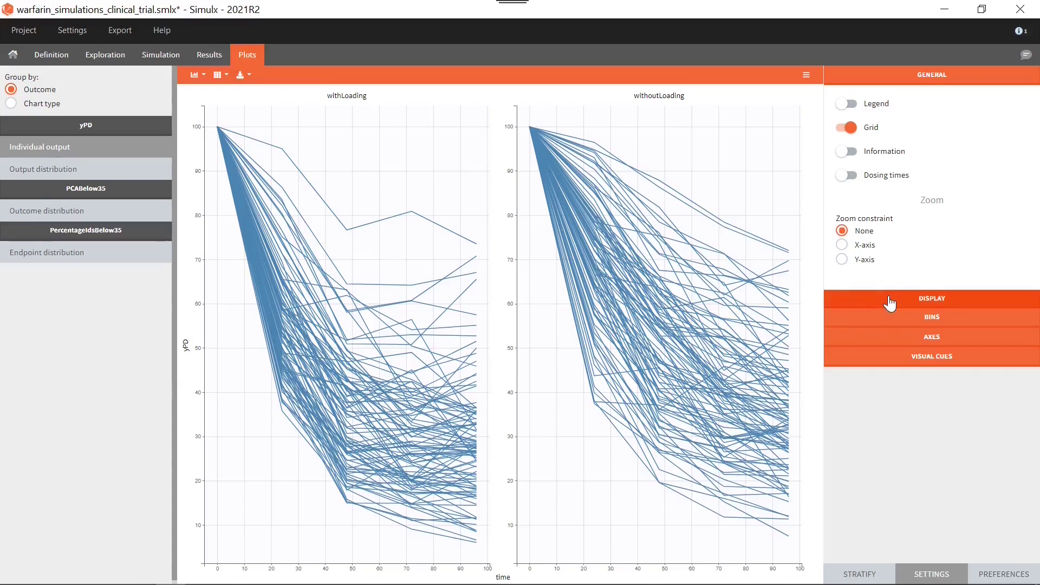
{"action": "left_click", "coordinate": [1012, 493]}
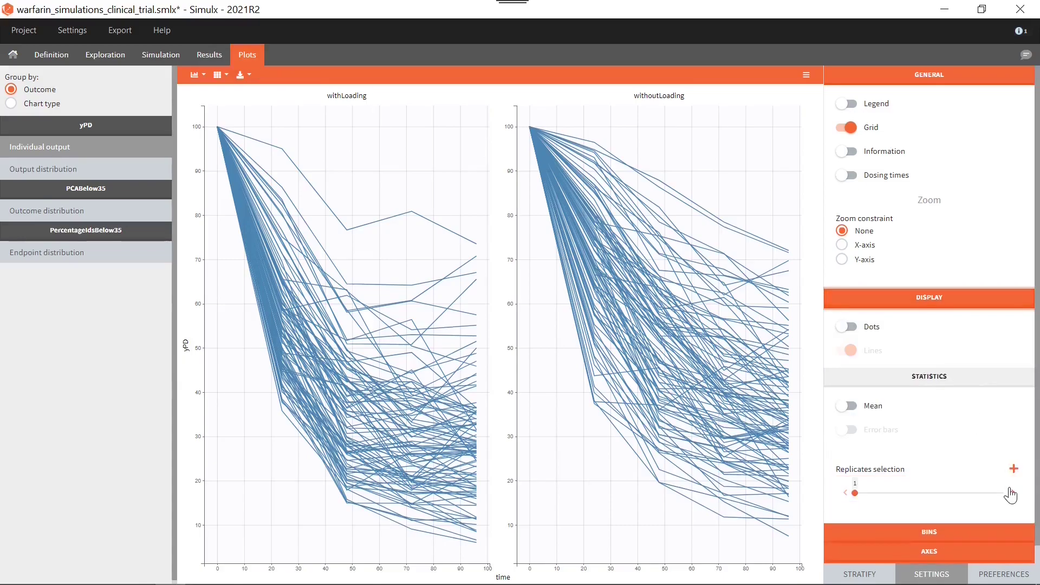
{"action": "left_click", "coordinate": [1011, 494]}
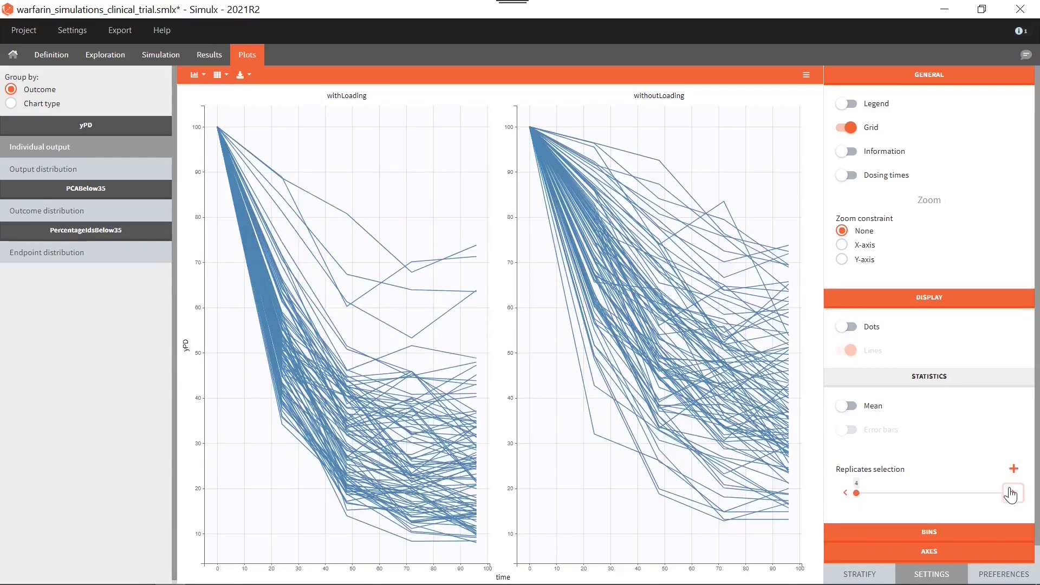
{"action": "left_click", "coordinate": [1011, 494]}
{"action": "left_click", "coordinate": [1011, 494]}
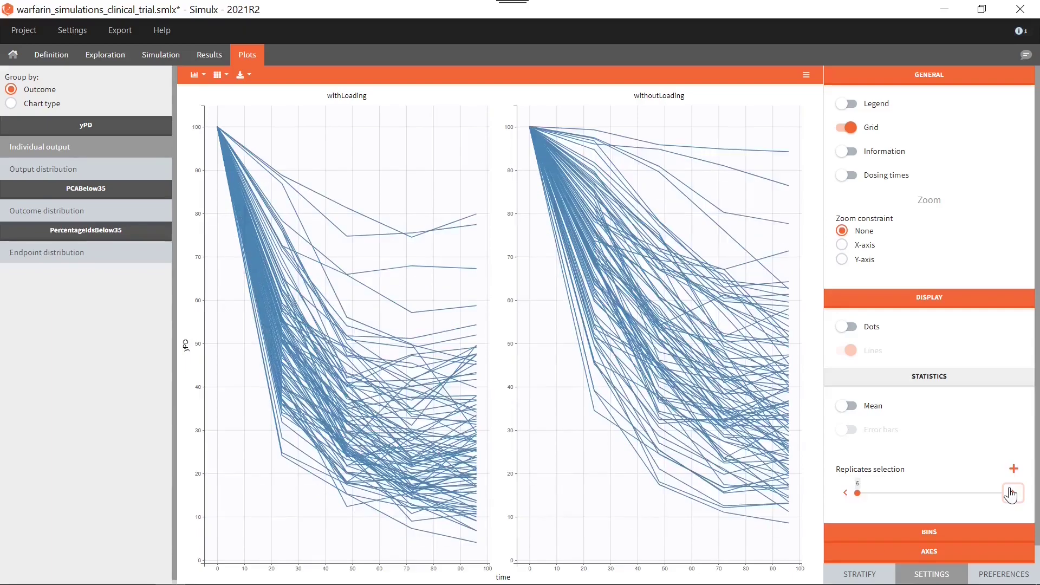
Examine the PercentageIdsBelow35 endpoint per replicate and in summary, and view its endpoint distribution plot for both groups.
{"action": "left_click", "coordinate": [203, 54]}
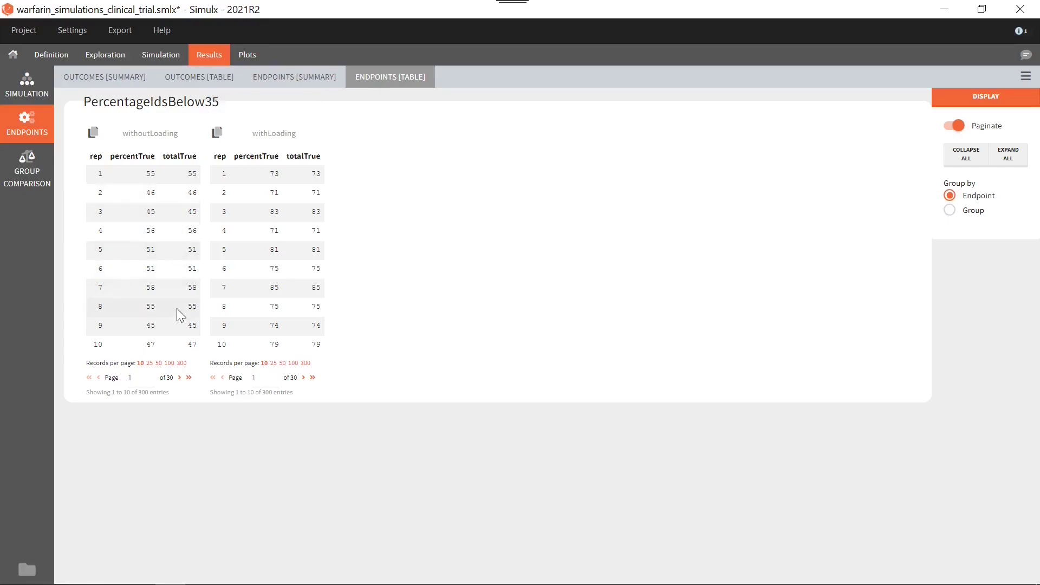
{"action": "left_click", "coordinate": [304, 86]}
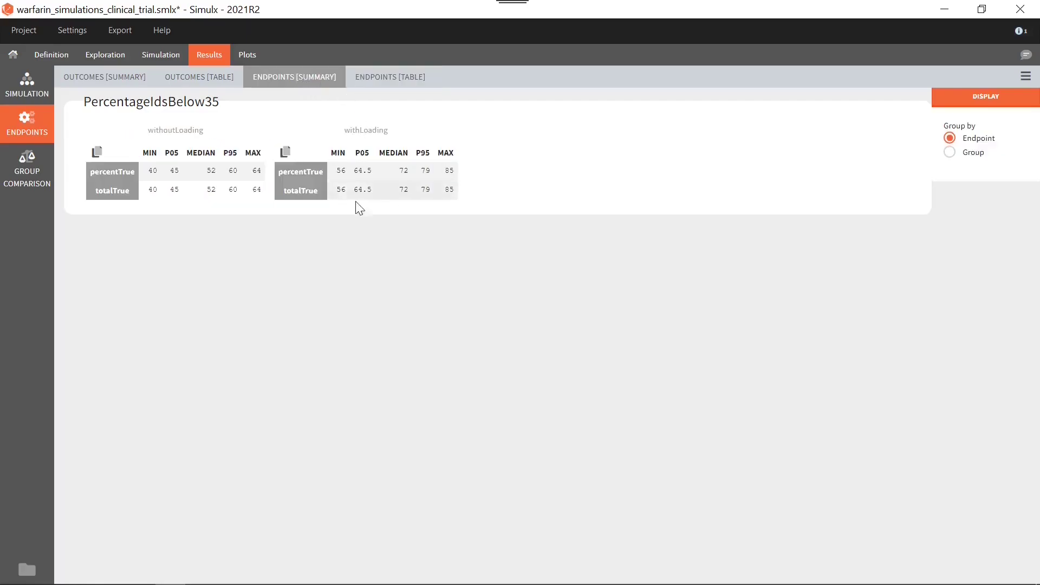
{"action": "left_click", "coordinate": [246, 64]}
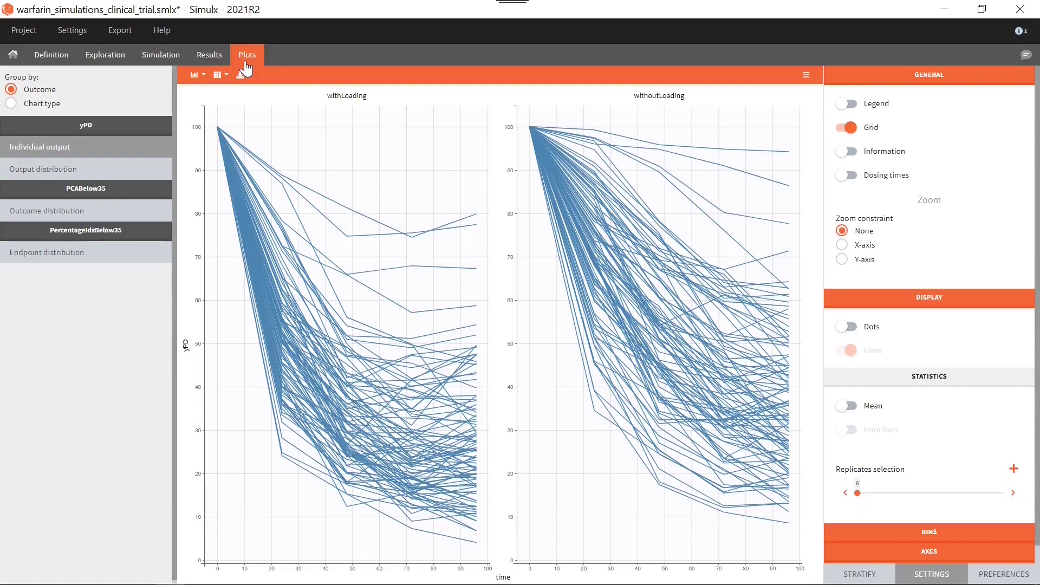
{"action": "left_click", "coordinate": [98, 258]}
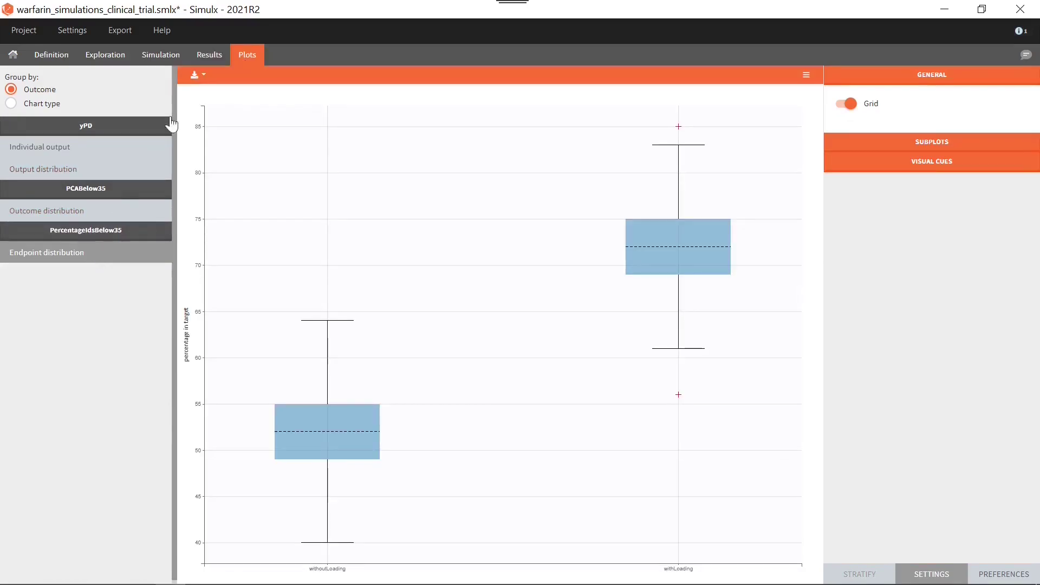
Examine the group comparison table of odds ratios, p-values and success per replicate, through to replicates 21–30.
{"action": "left_click", "coordinate": [210, 59]}
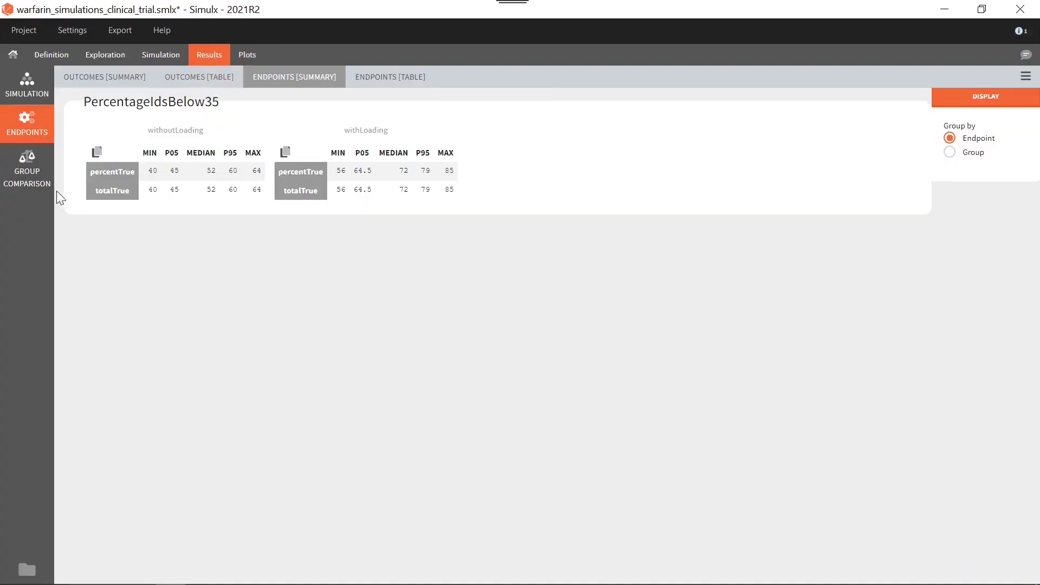
{"action": "left_click", "coordinate": [39, 183]}
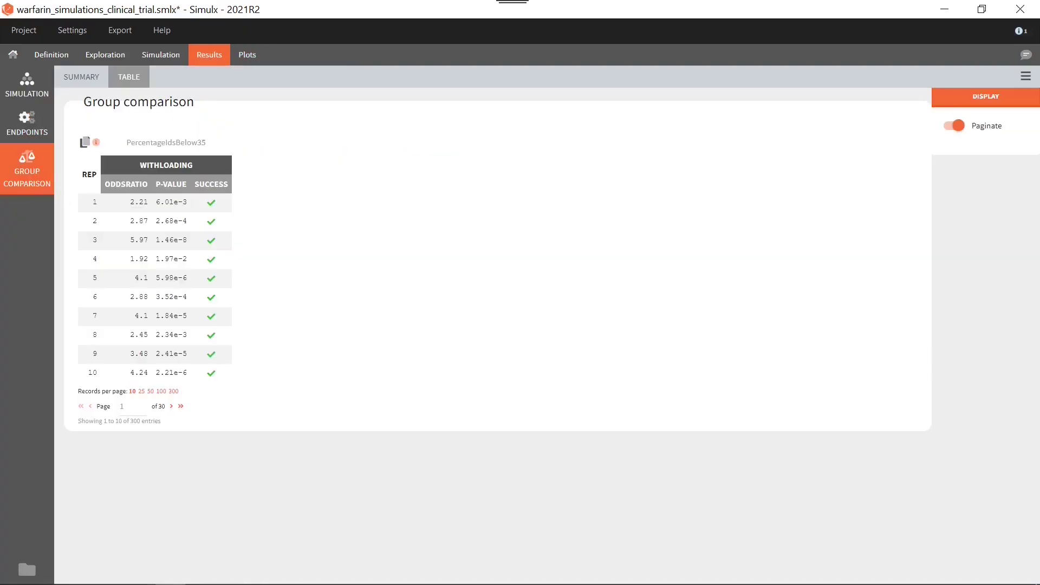
{"action": "left_click", "coordinate": [171, 407]}
{"action": "left_click", "coordinate": [171, 406]}
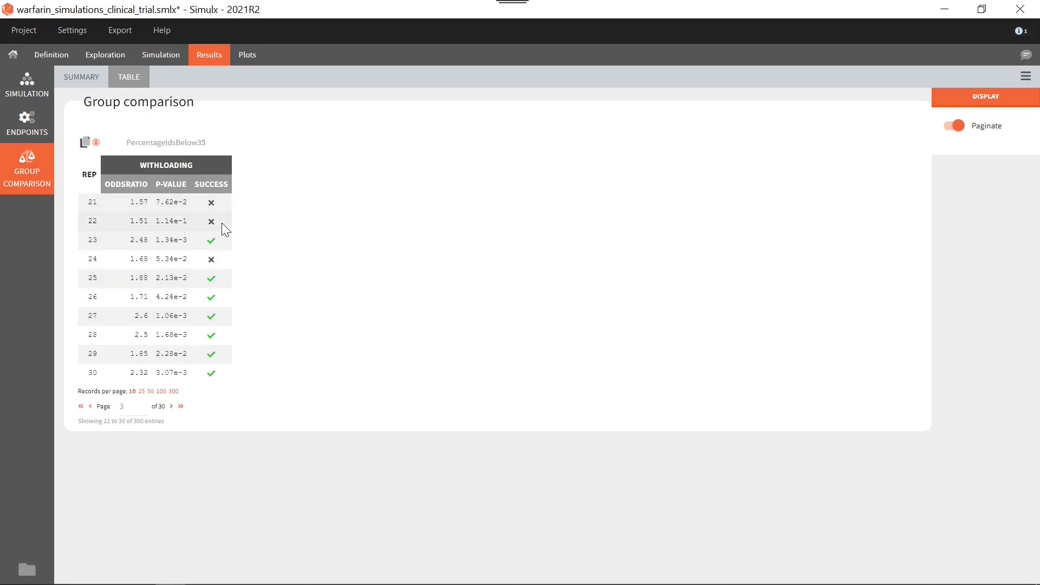
Check the group comparison summary for the percentage of success over replicates, and return to the simulation setup.
{"action": "left_click", "coordinate": [100, 88]}
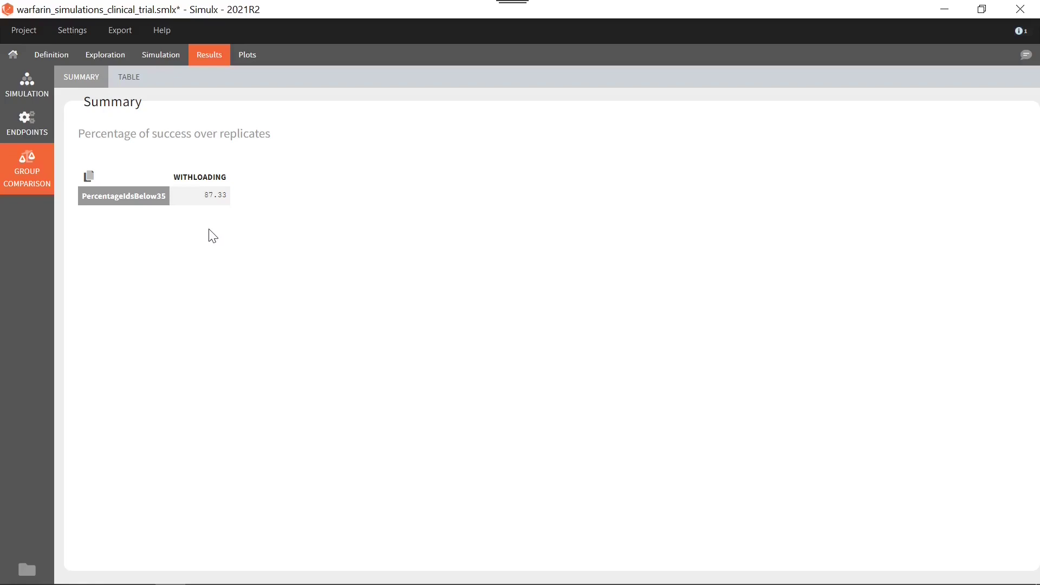
{"action": "double_click", "coordinate": [209, 195]}
{"action": "key", "text": "Escape"}
{"action": "left_click", "coordinate": [161, 55]}
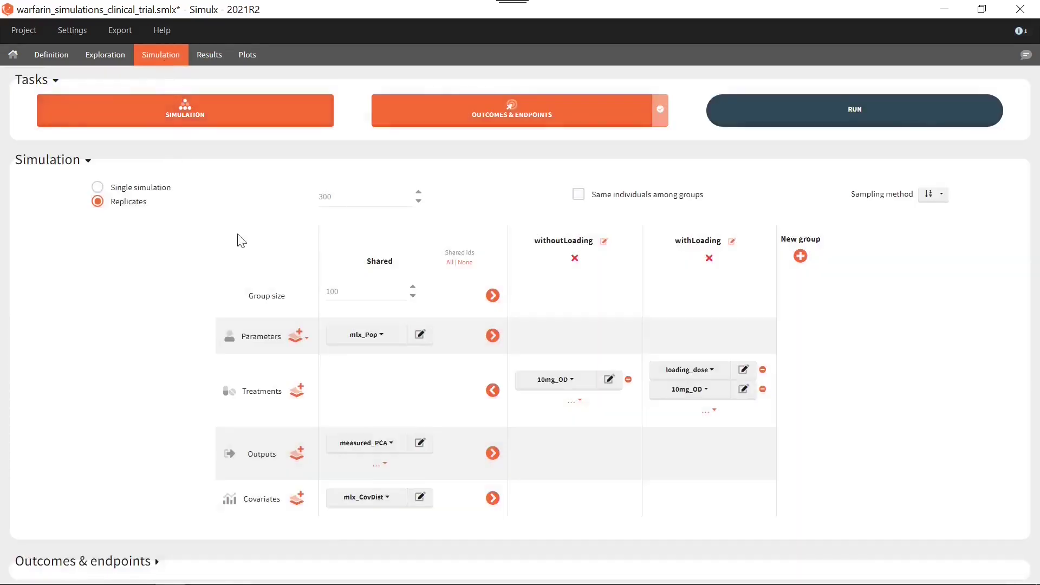